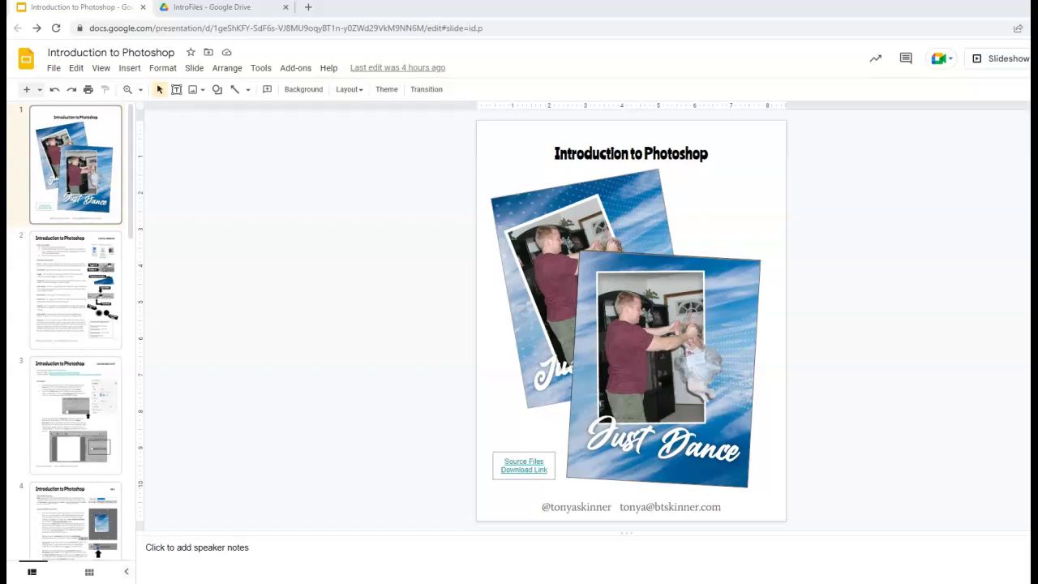
Step: Switch from the Google Slides deck to Photoshop's Home screen via the taskbar
{"action": "mouse_move", "coordinate": [281, 583]}
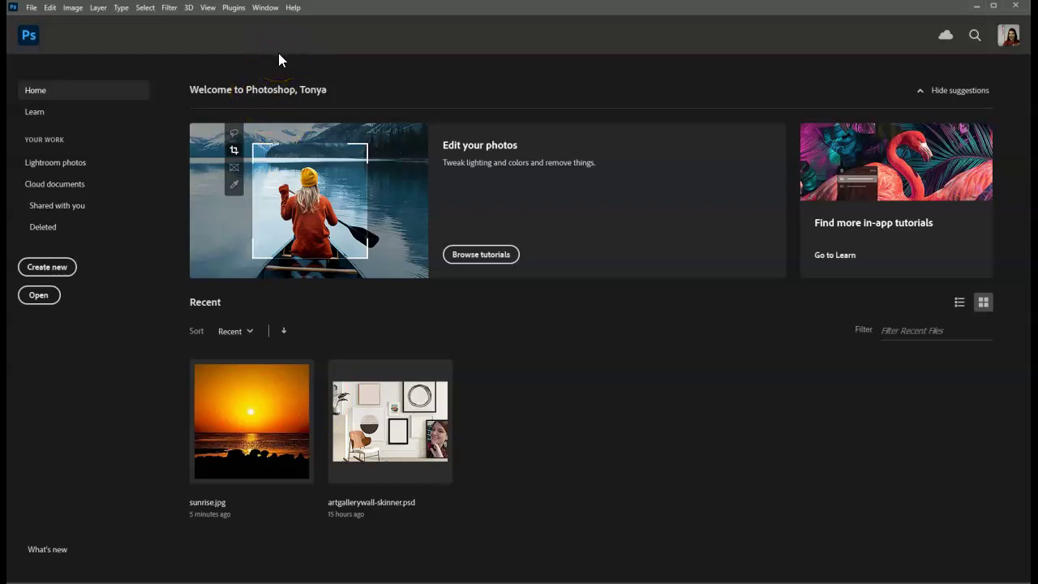
Step: Create a blank 585 × 658 px, 72 ppi document from the Clipboard preset
{"action": "left_click", "coordinate": [49, 266]}
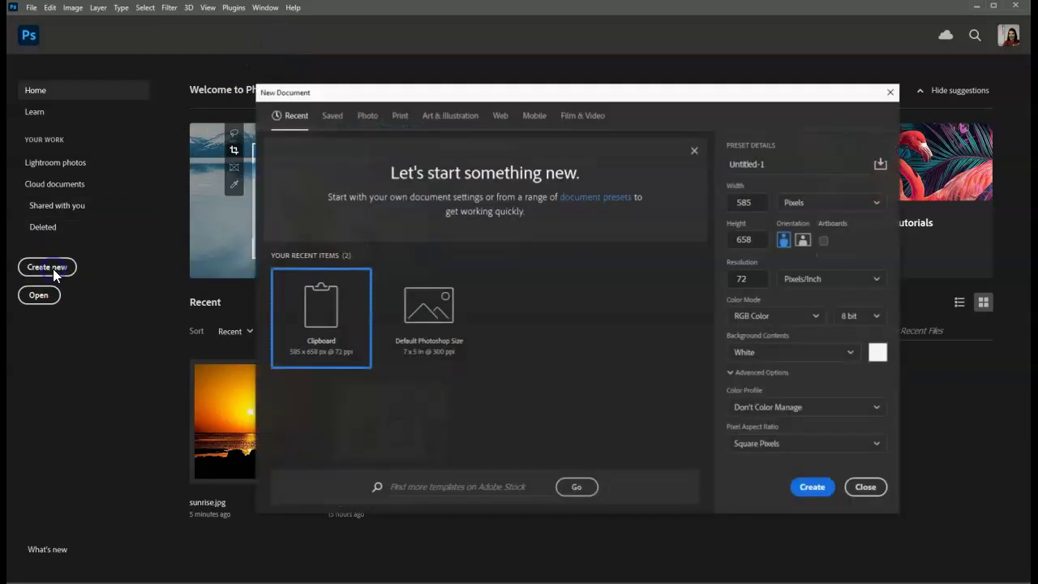
{"action": "left_click", "coordinate": [812, 488]}
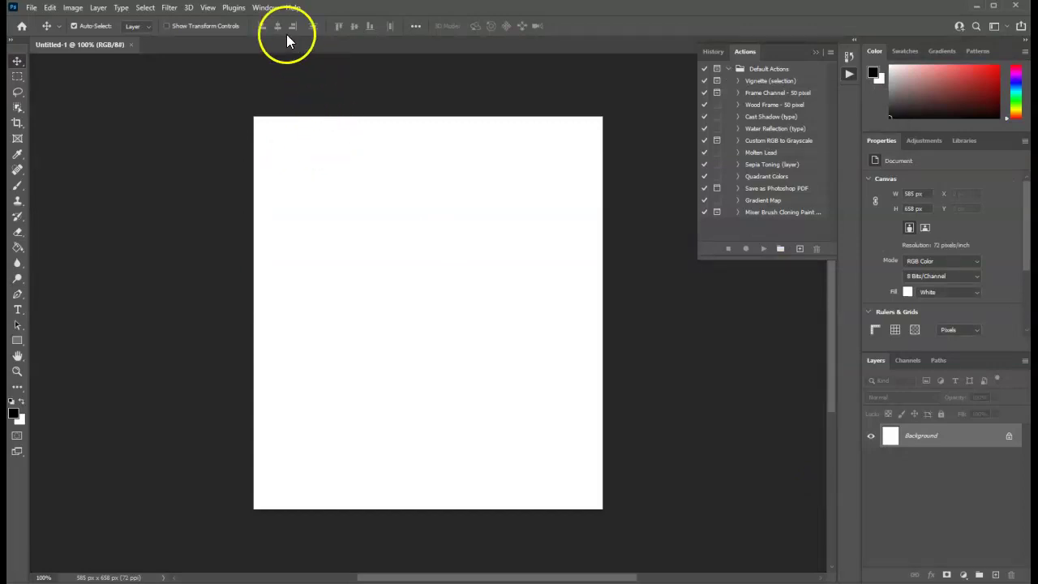
Step: Reset the workspace to Essentials via Window > Workspace, then look through the View menu
{"action": "left_click", "coordinate": [267, 9]}
{"action": "mouse_move", "coordinate": [273, 31]}
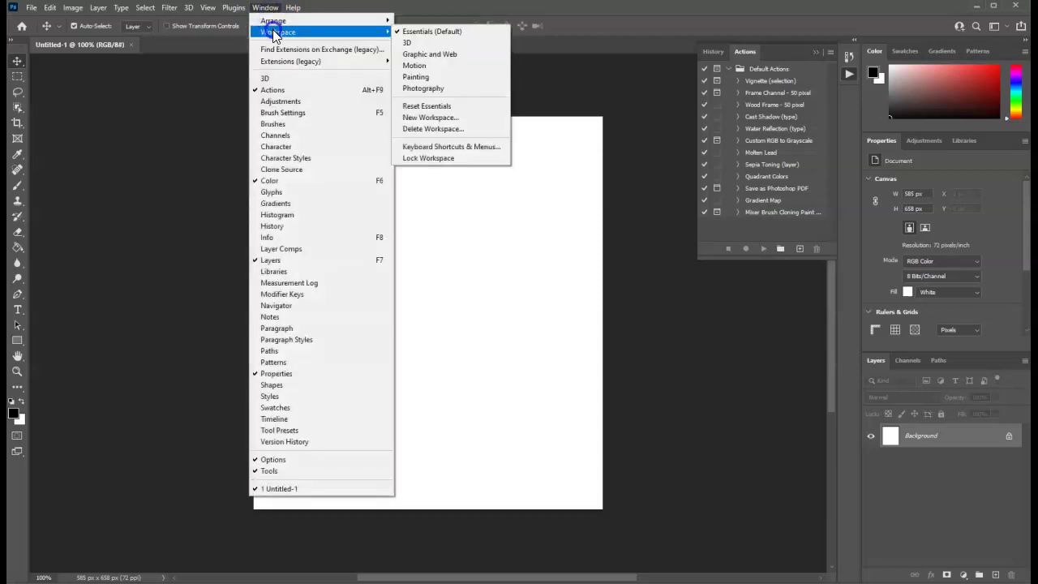
{"action": "left_click", "coordinate": [437, 107]}
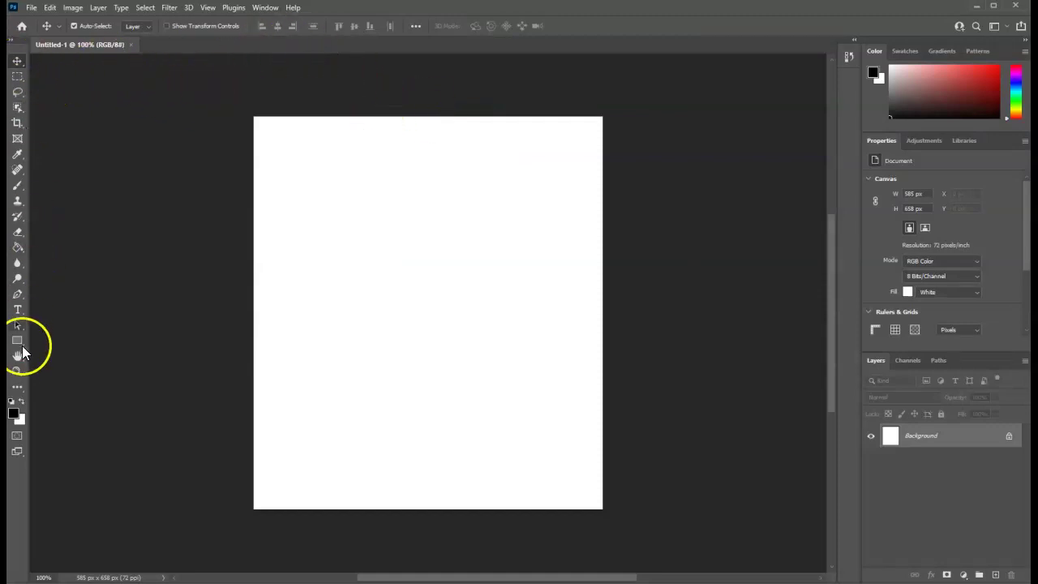
{"action": "left_click", "coordinate": [33, 7]}
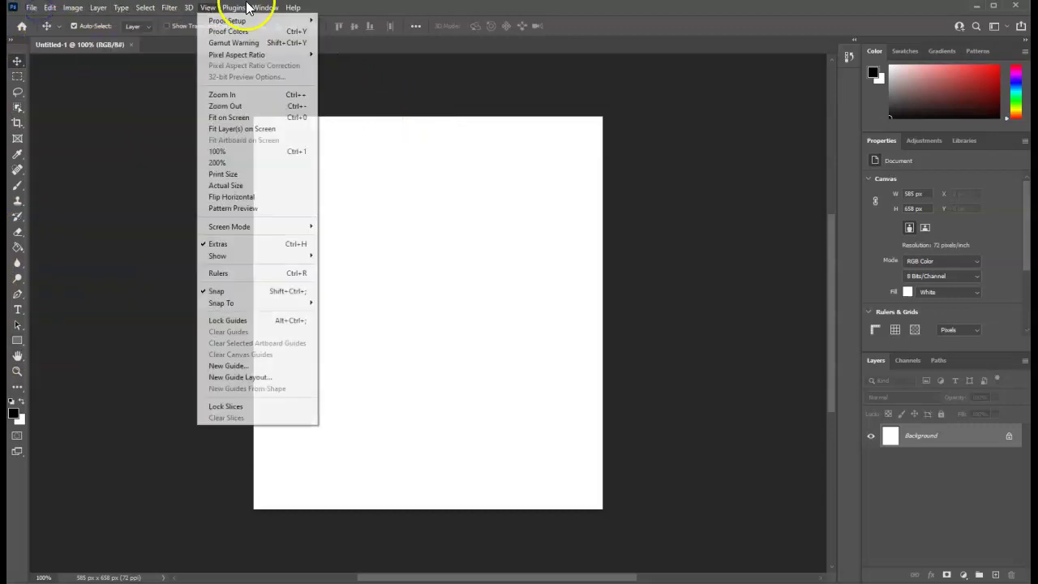
{"action": "left_click", "coordinate": [370, 8]}
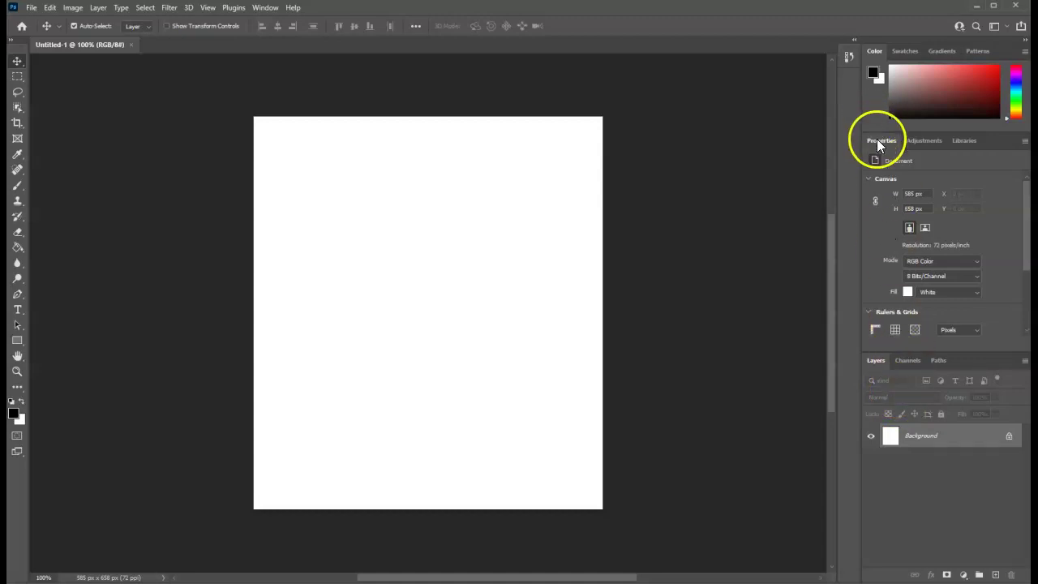
Step: Collapse the Color and Properties panels and select the Background layer in Layers
{"action": "left_click", "coordinate": [876, 51]}
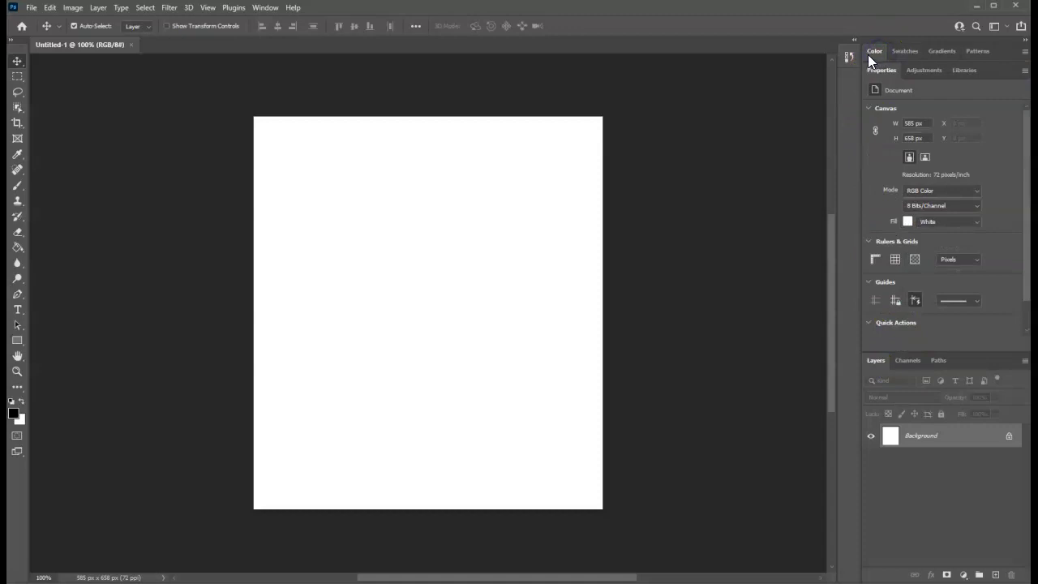
{"action": "left_click", "coordinate": [875, 71]}
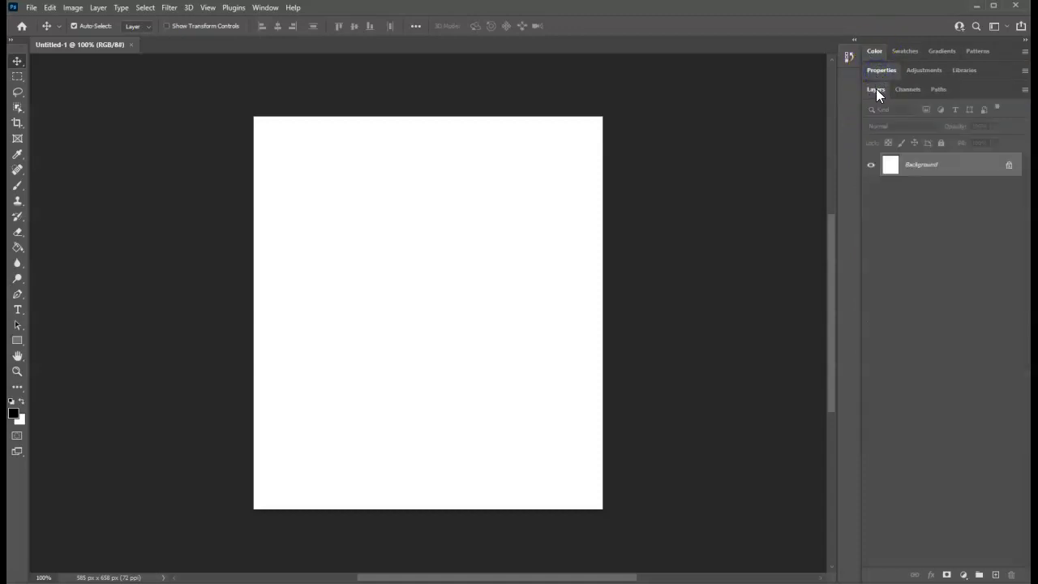
{"action": "left_click", "coordinate": [876, 88]}
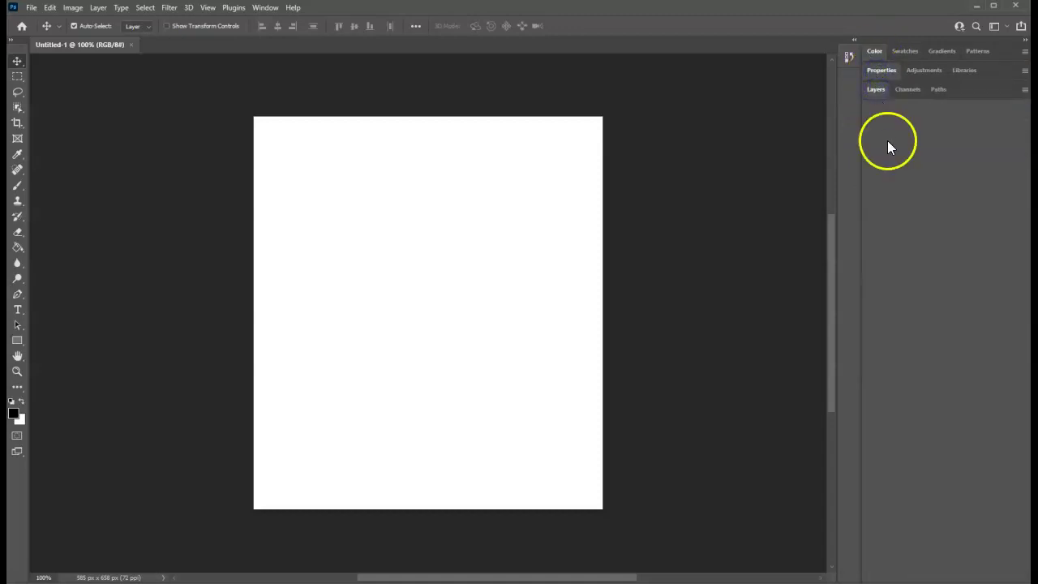
{"action": "left_click", "coordinate": [876, 90]}
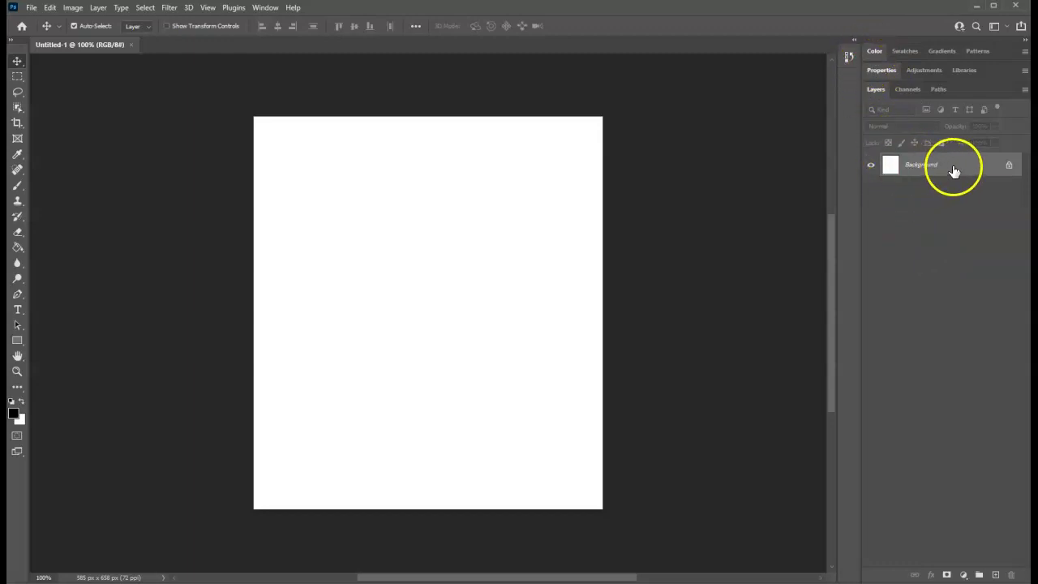
{"action": "left_click", "coordinate": [873, 97]}
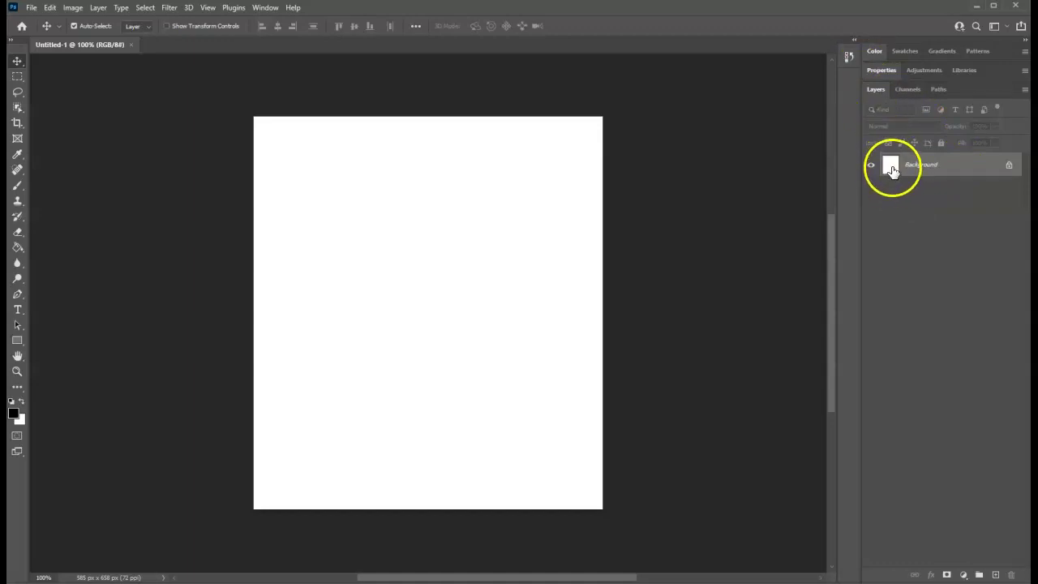
{"action": "left_click", "coordinate": [892, 171]}
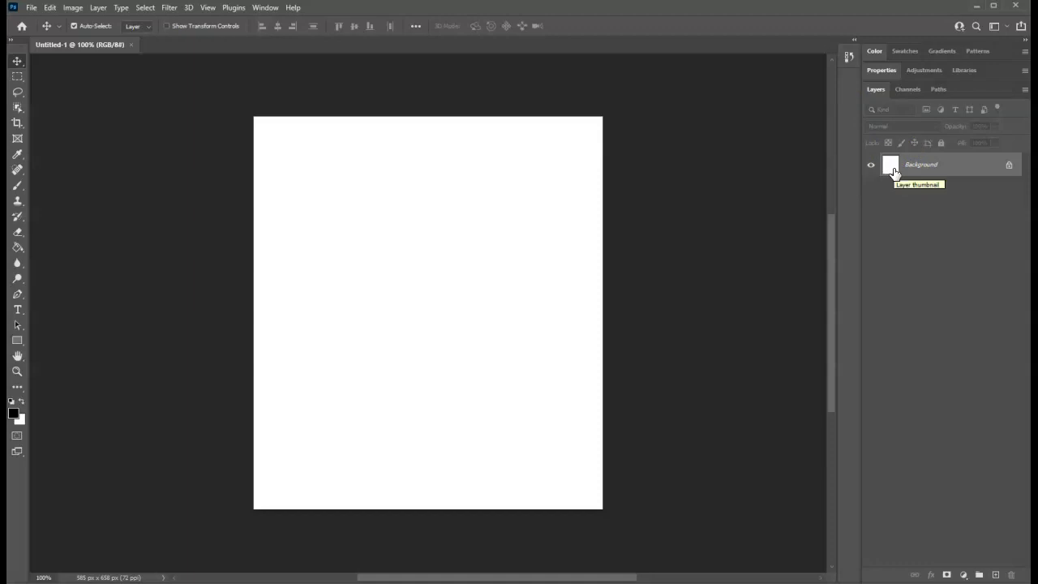
{"action": "left_click", "coordinate": [889, 84]}
{"action": "left_click", "coordinate": [897, 170]}
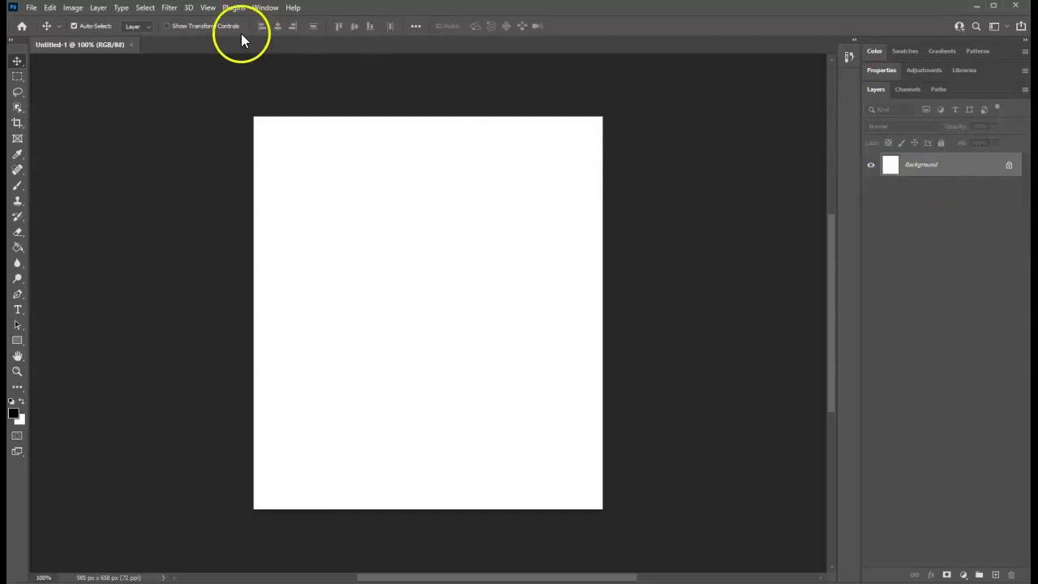
Step: Place bunny_kid.jpg as an embedded layer centred on the canvas and commit it
{"action": "left_click", "coordinate": [31, 7]}
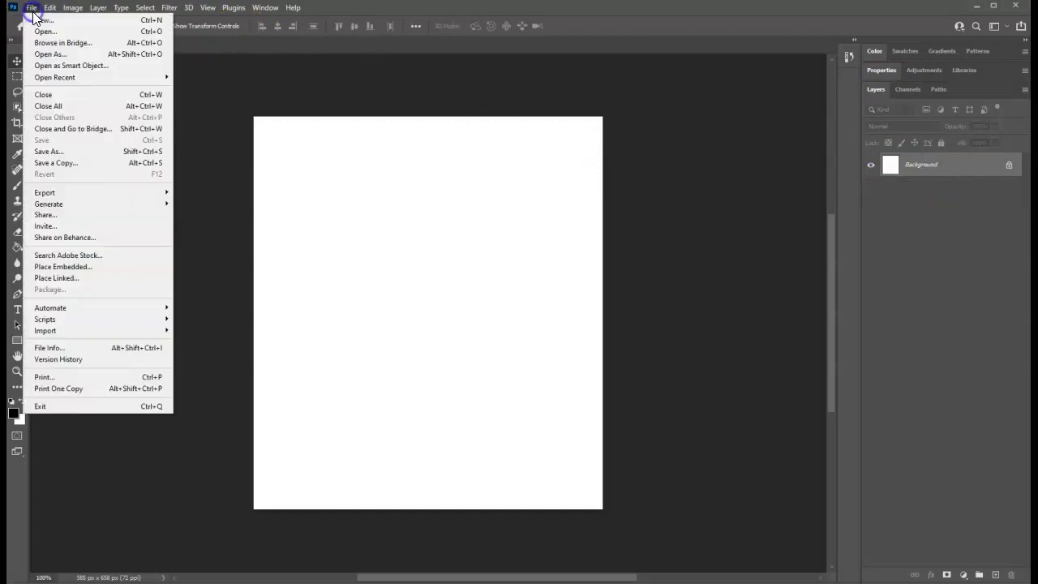
{"action": "left_click", "coordinate": [85, 268]}
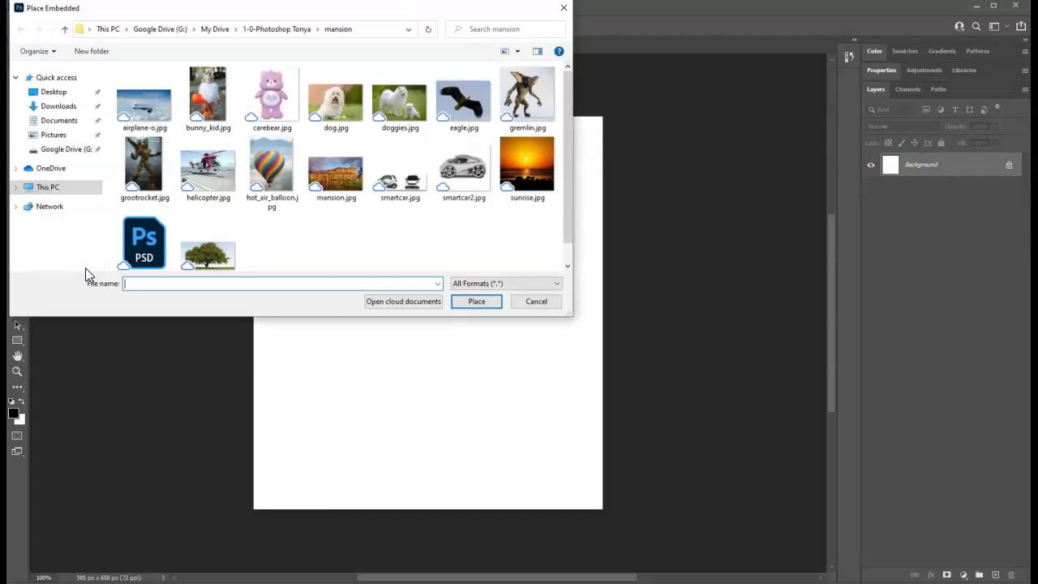
{"action": "double_click", "coordinate": [235, 107]}
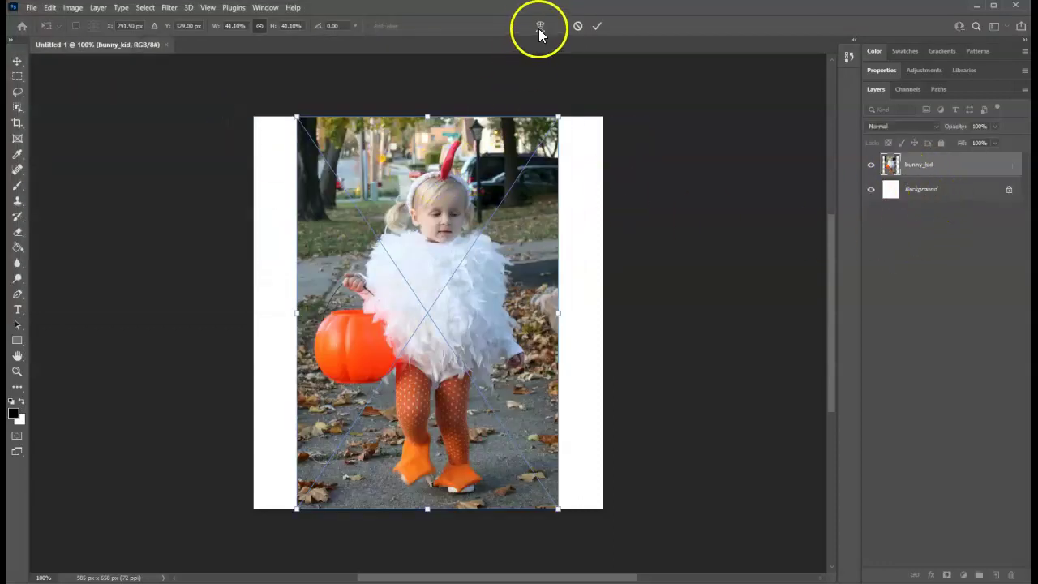
{"action": "left_click", "coordinate": [597, 25]}
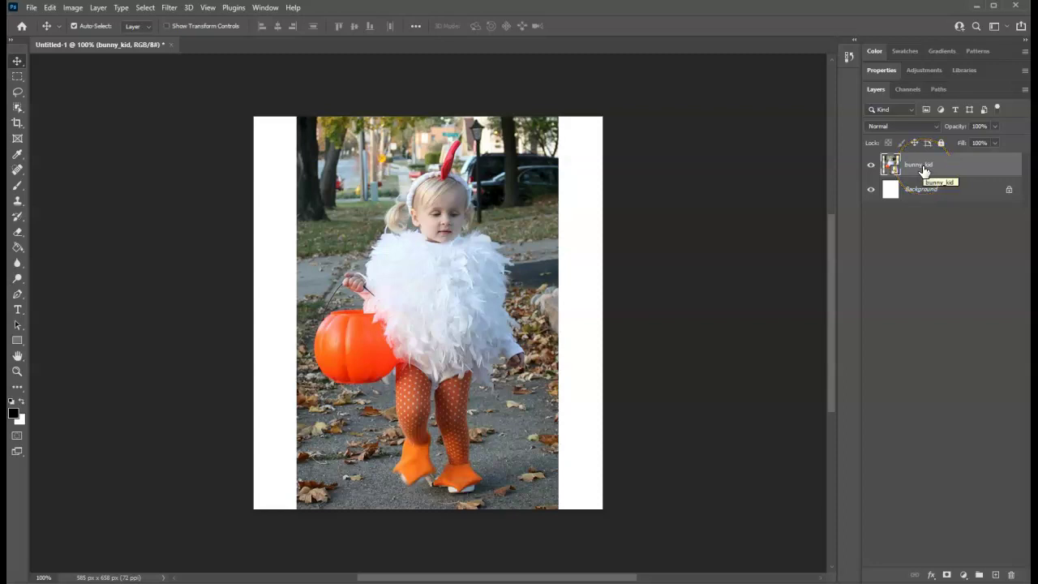
Step: Toggle the bunny_kid layer's visibility off and on several times, leaving it visible
{"action": "left_click", "coordinate": [870, 171]}
{"action": "left_click", "coordinate": [869, 171]}
{"action": "left_click", "coordinate": [870, 171]}
{"action": "left_click", "coordinate": [870, 171]}
{"action": "left_click", "coordinate": [870, 171]}
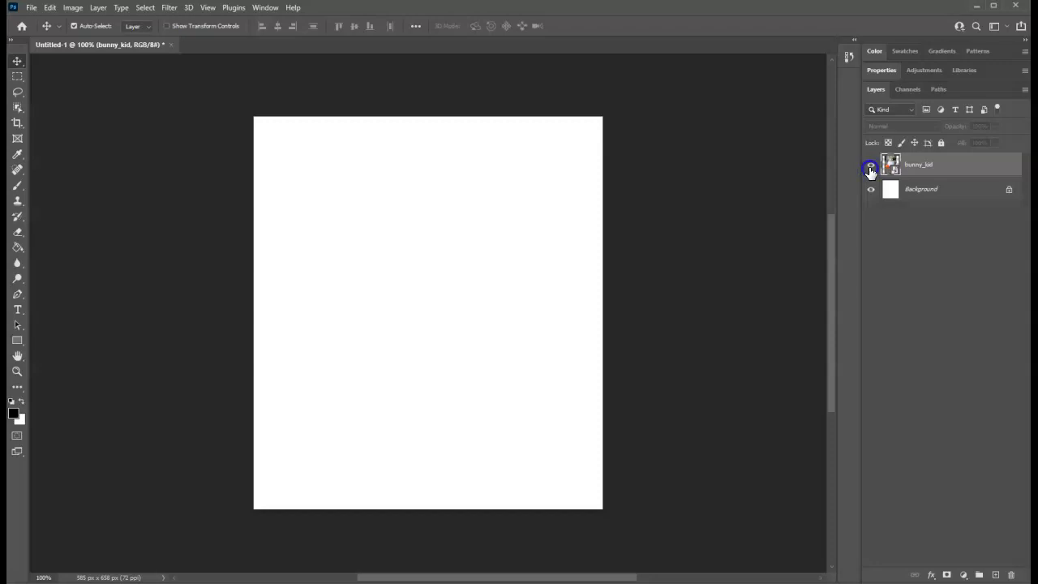
{"action": "left_click", "coordinate": [870, 171]}
{"action": "left_click", "coordinate": [870, 171]}
{"action": "left_click", "coordinate": [870, 171]}
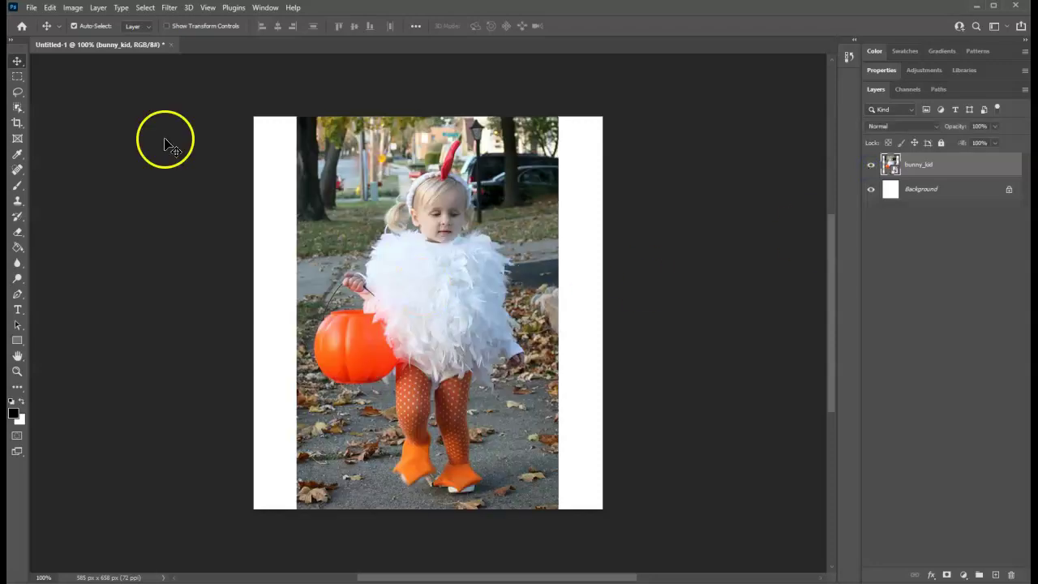
Step: Turn off Auto-Select and drag the bunny_kid photo a few pixels right
{"action": "left_click", "coordinate": [89, 27]}
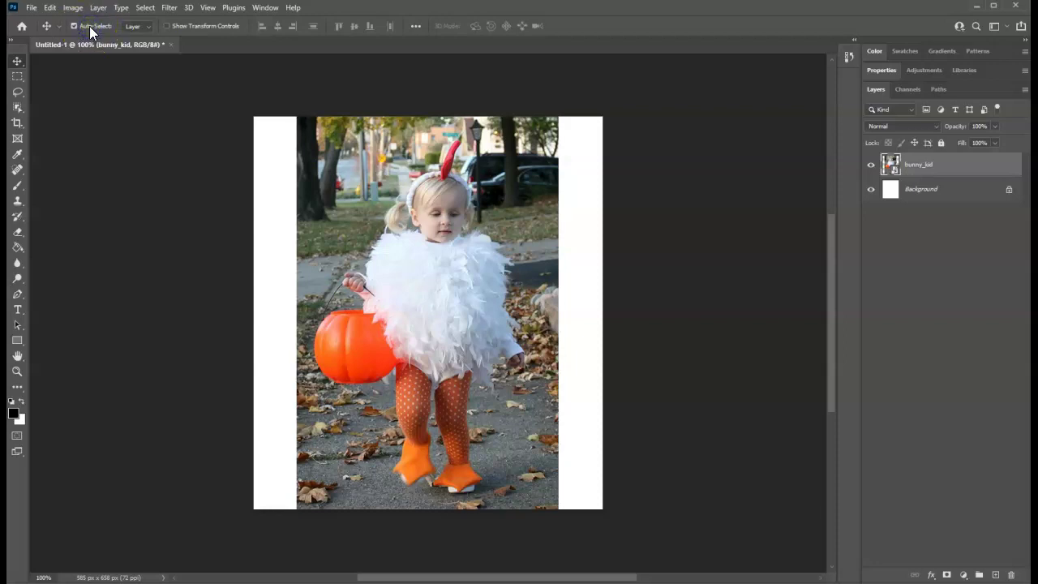
{"action": "left_click", "coordinate": [394, 214]}
{"action": "left_click", "coordinate": [486, 250]}
{"action": "left_click", "coordinate": [880, 278]}
{"action": "left_click", "coordinate": [659, 210]}
{"action": "left_click", "coordinate": [454, 275]}
{"action": "left_click", "coordinate": [481, 250]}
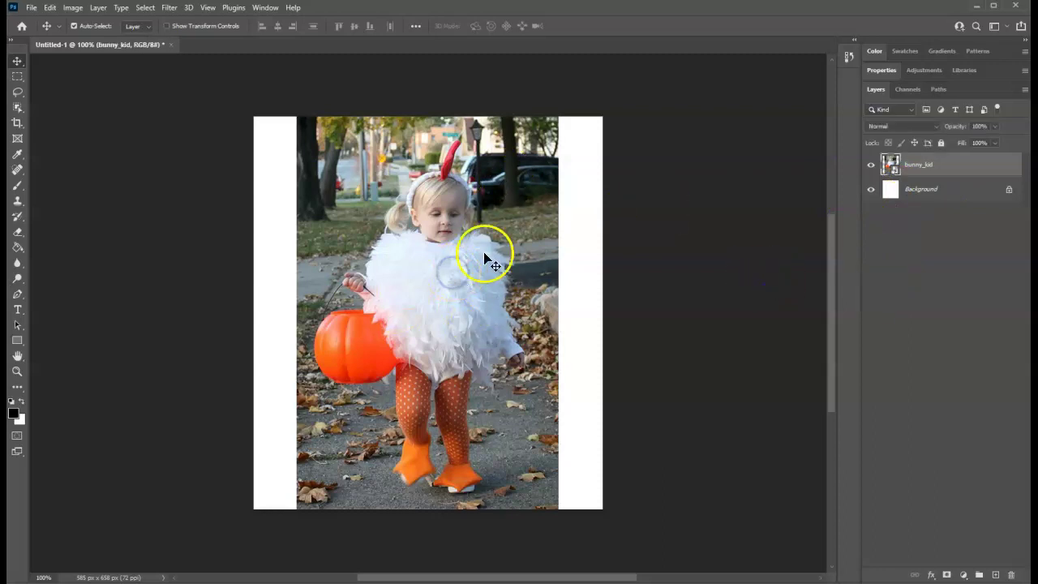
{"action": "left_click_drag", "start_coordinate": [500, 234], "coordinate": [496, 233]}
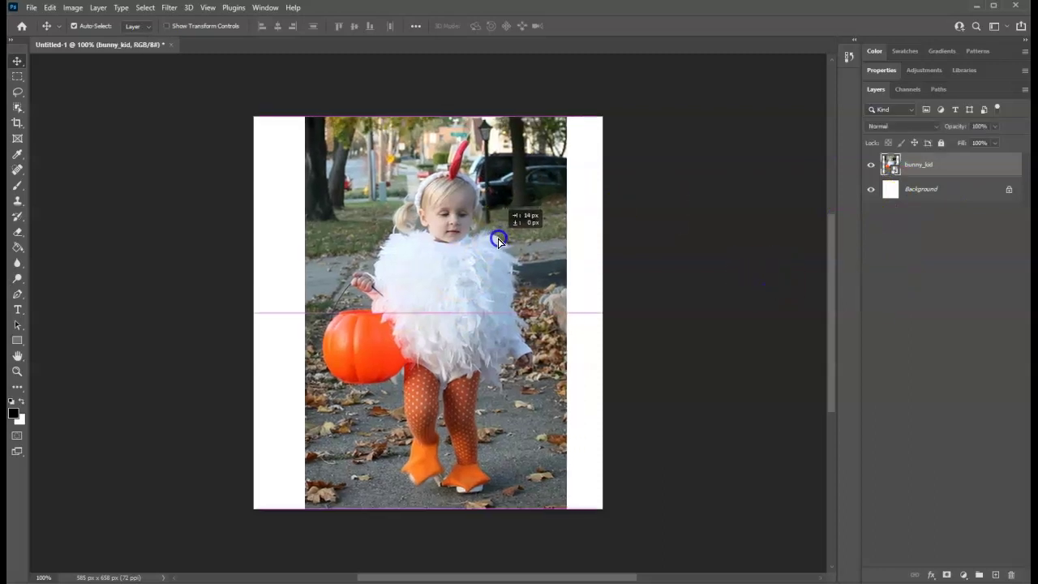
Step: Switch between the Background and bunny_kid layers and turn Auto-Select back on
{"action": "left_click", "coordinate": [74, 25]}
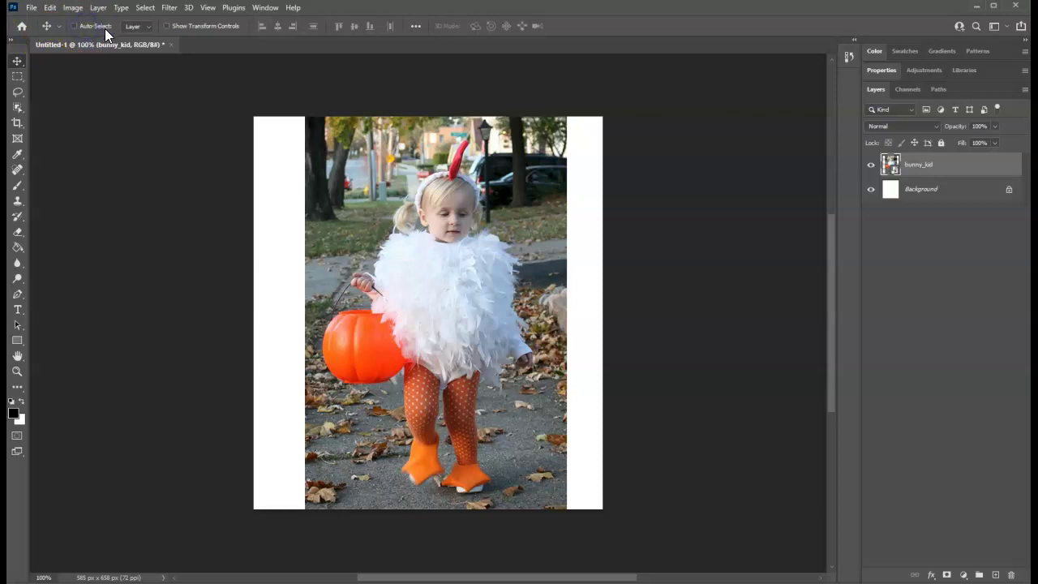
{"action": "left_click", "coordinate": [913, 200]}
{"action": "left_click", "coordinate": [913, 170]}
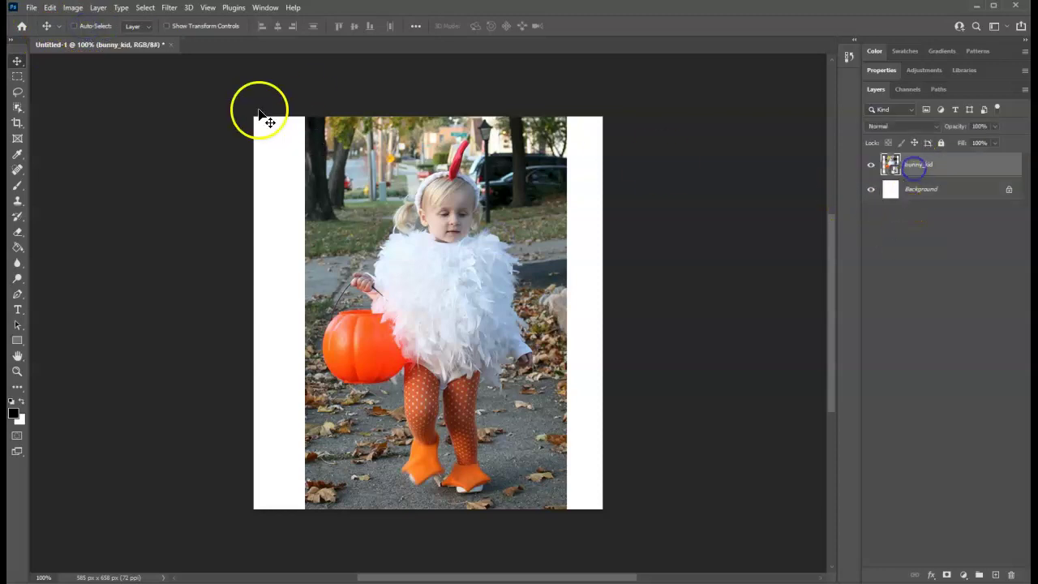
{"action": "left_click", "coordinate": [88, 28]}
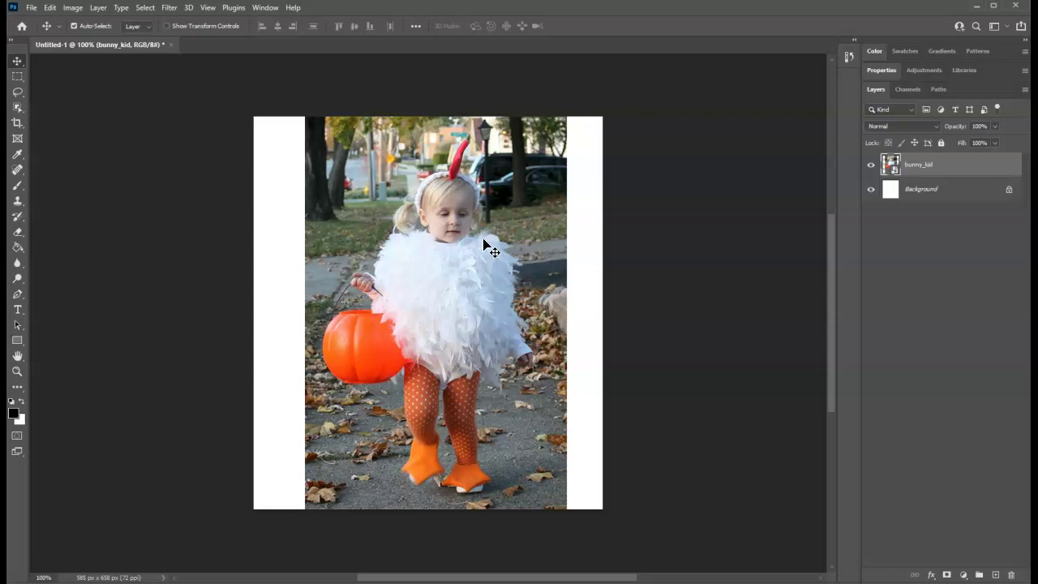
Step: Free-transform the photo to 32.63% scale, rotate it 11.78° and nudge it upward
{"action": "key", "text": "ctrl"}
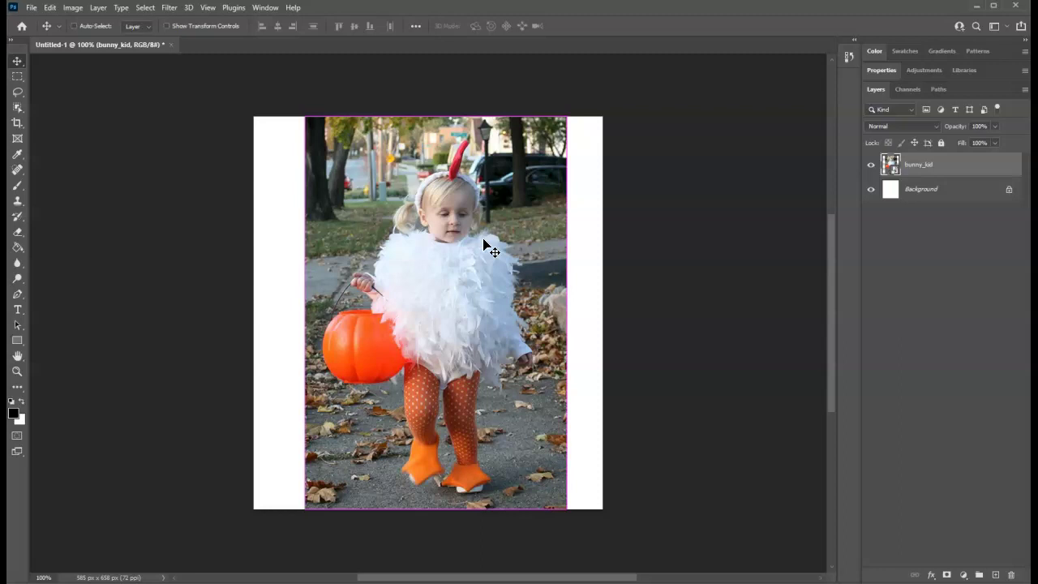
{"action": "key", "text": "ctrl+t"}
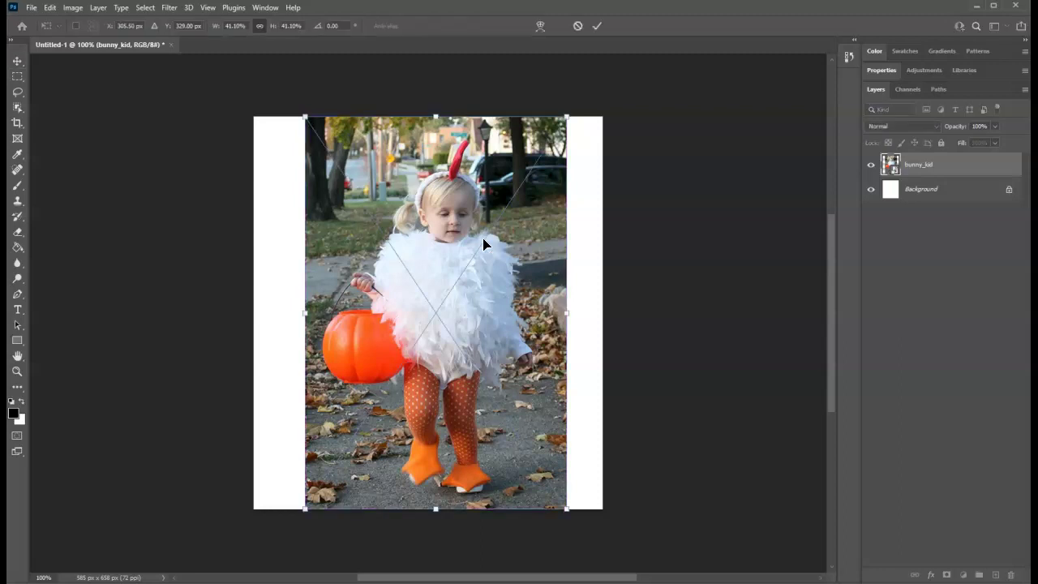
{"action": "left_click_drag", "start_coordinate": [565, 121], "coordinate": [538, 238]}
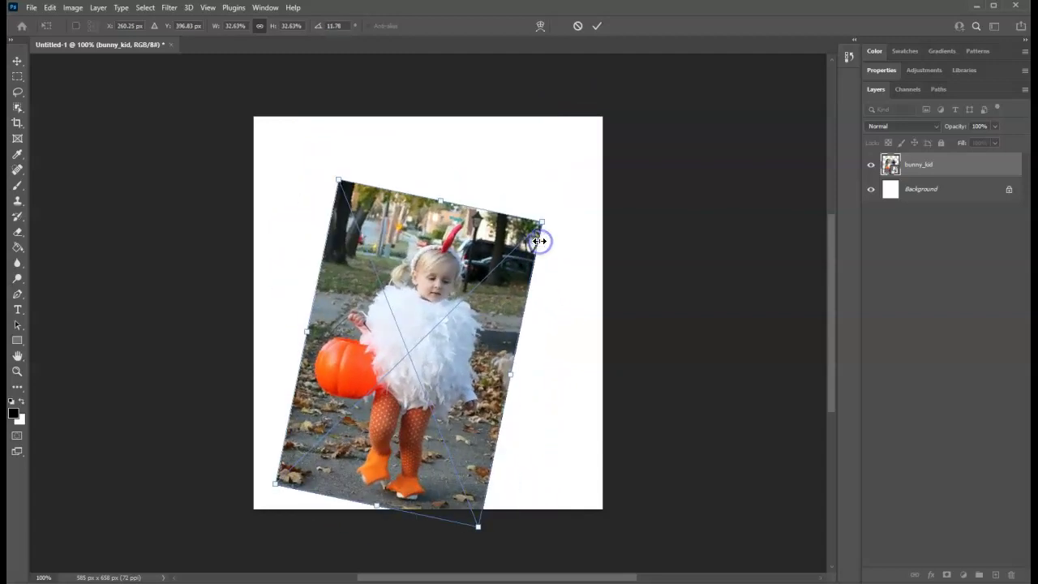
{"action": "left_click_drag", "start_coordinate": [413, 355], "coordinate": [411, 310]}
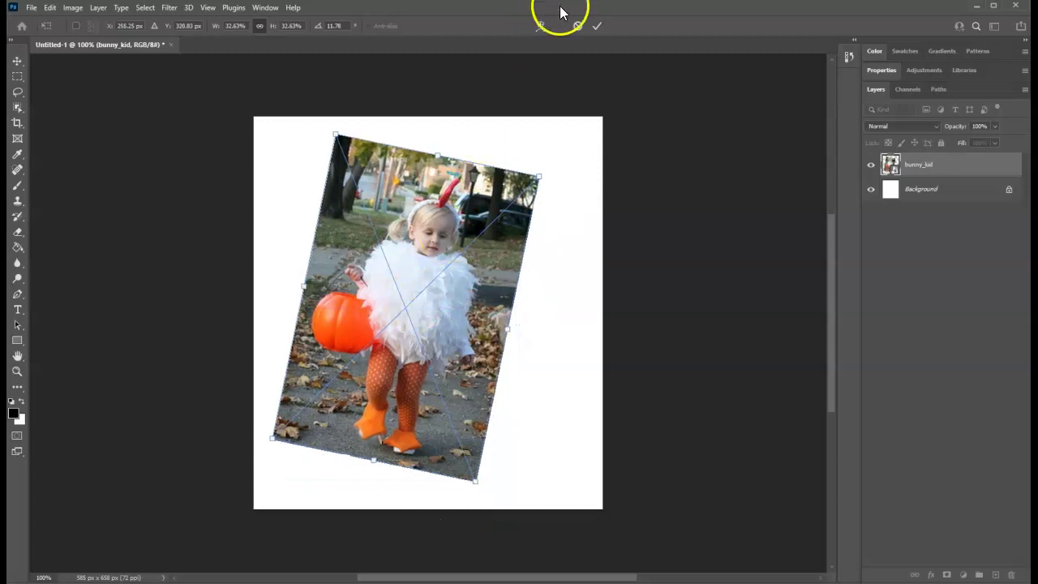
{"action": "left_click", "coordinate": [597, 26]}
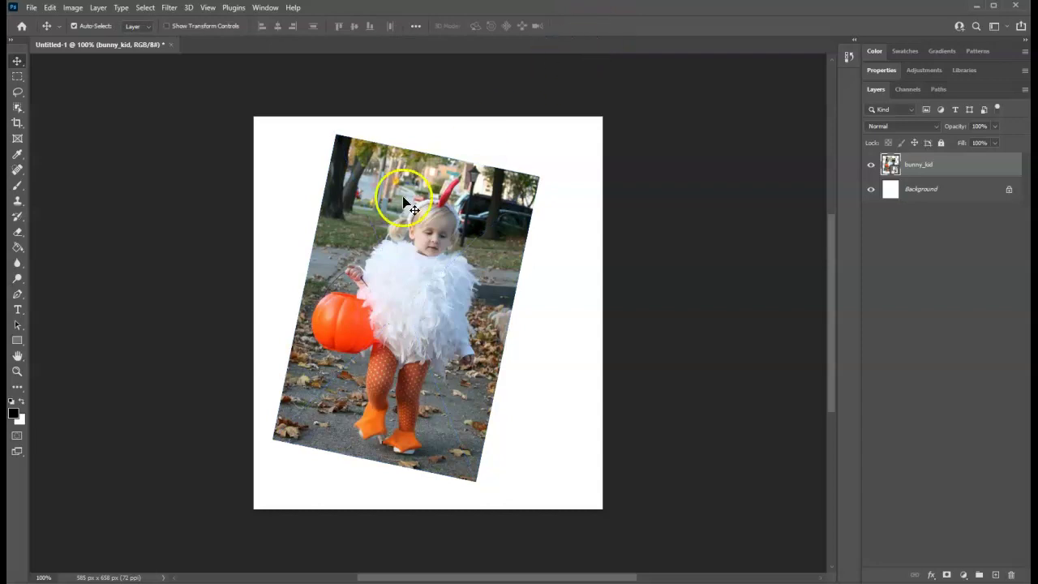
Step: On the Background layer, paint a soft black stroke right of the photo with an enlarged brush
{"action": "left_click", "coordinate": [928, 190]}
{"action": "left_click", "coordinate": [17, 188]}
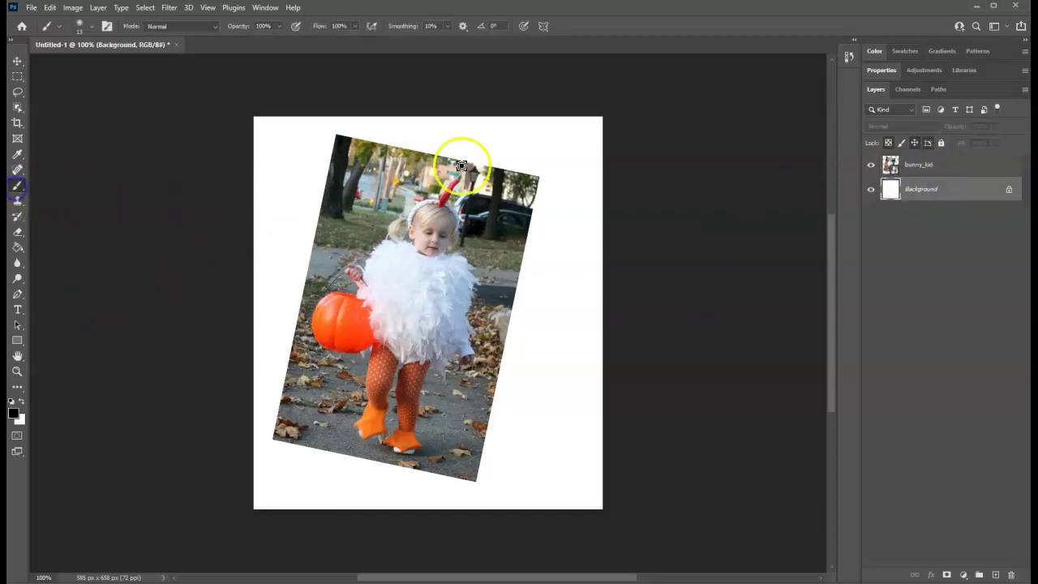
{"action": "key", "text": "bracketright"}
{"action": "key", "text": "bracketright"}
{"action": "key", "text": "bracketright"}
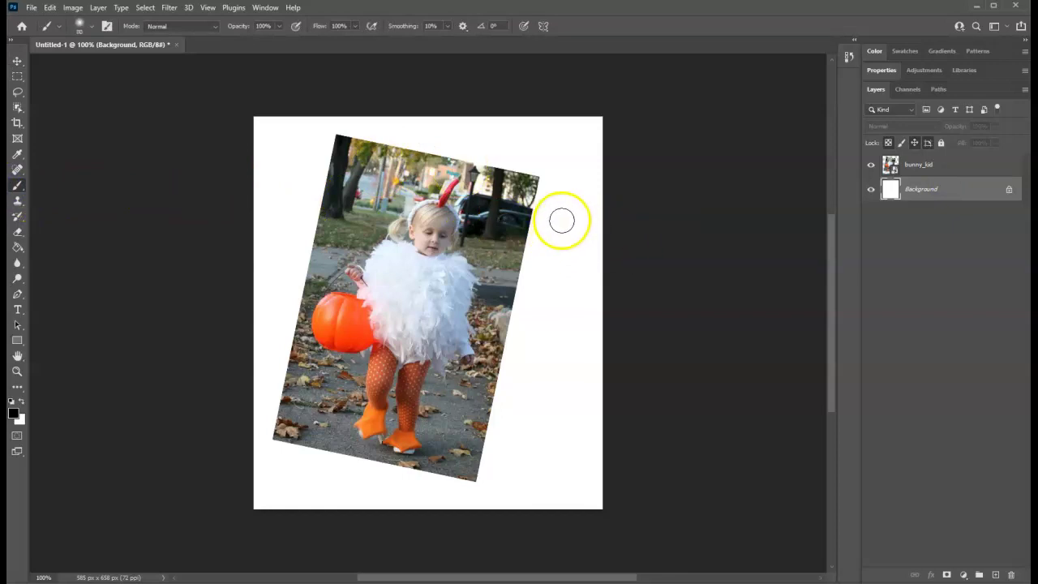
{"action": "left_click_drag", "start_coordinate": [563, 206], "coordinate": [567, 282]}
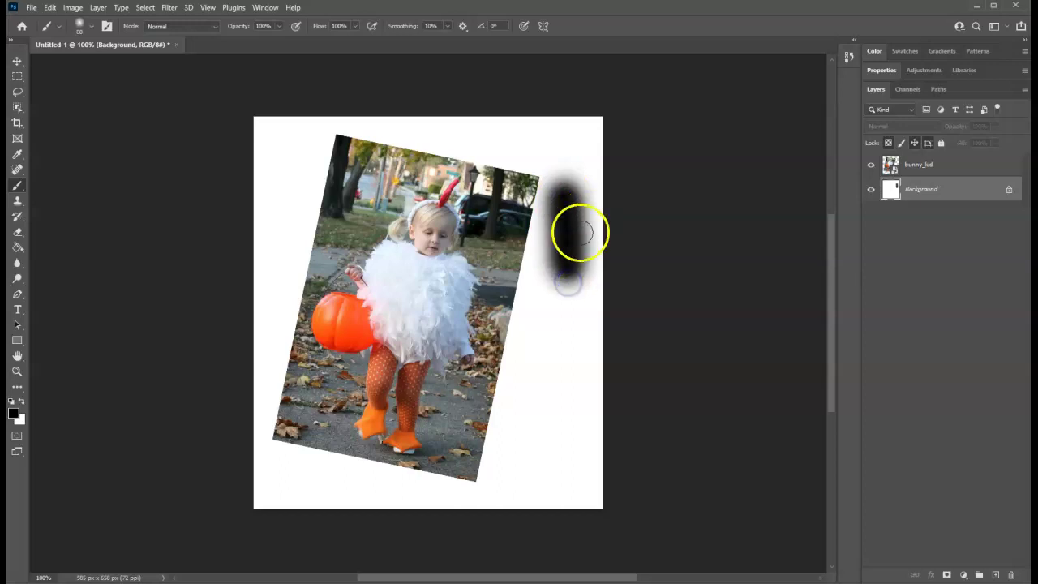
Step: Set brush Hardness to 100% and paint a hard black stroke below the soft one
{"action": "left_click", "coordinate": [91, 30]}
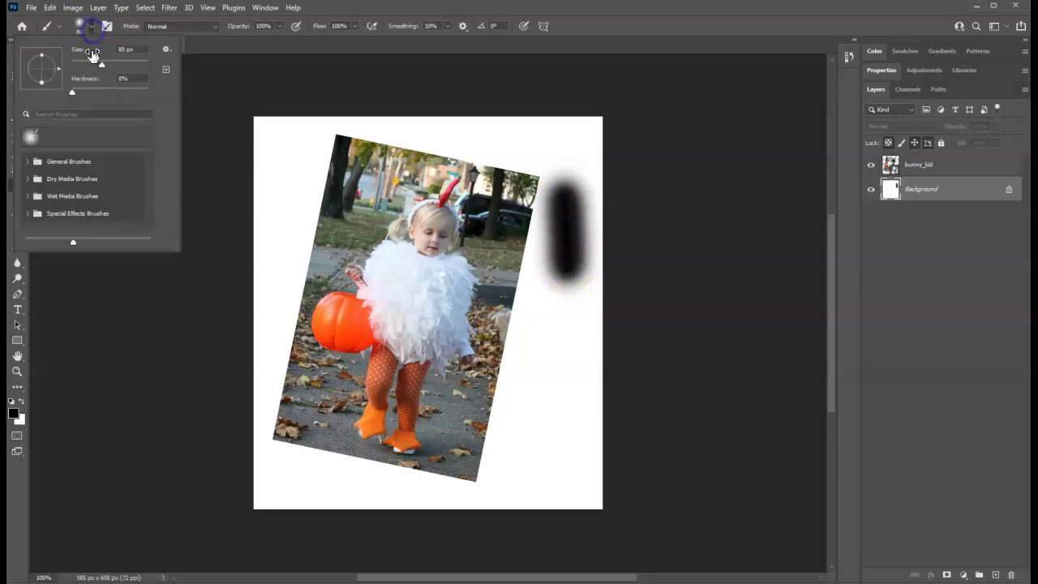
{"action": "left_click_drag", "start_coordinate": [76, 88], "coordinate": [172, 95]}
{"action": "left_click", "coordinate": [627, 23]}
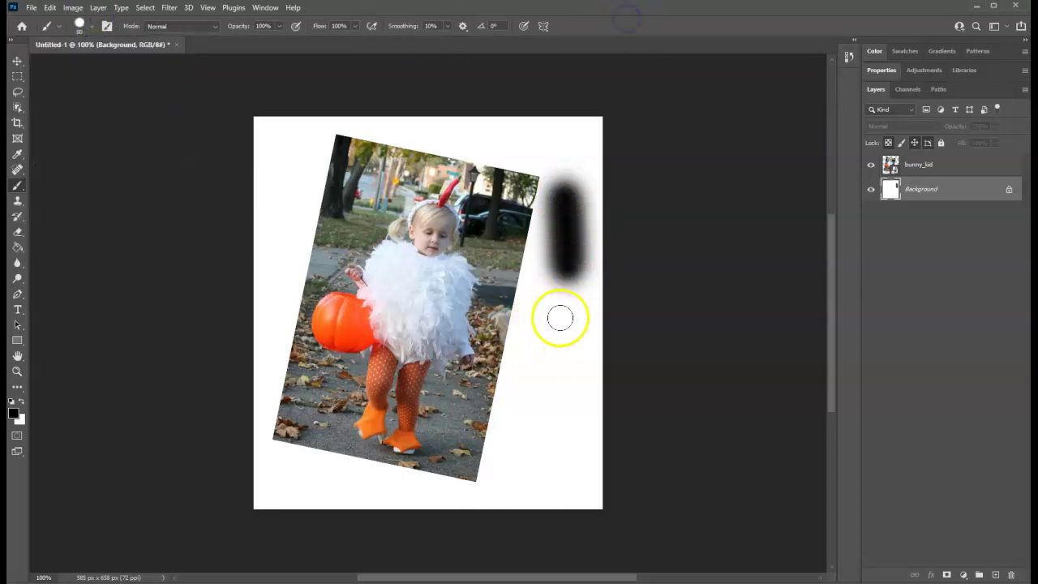
{"action": "left_click_drag", "start_coordinate": [558, 316], "coordinate": [554, 372]}
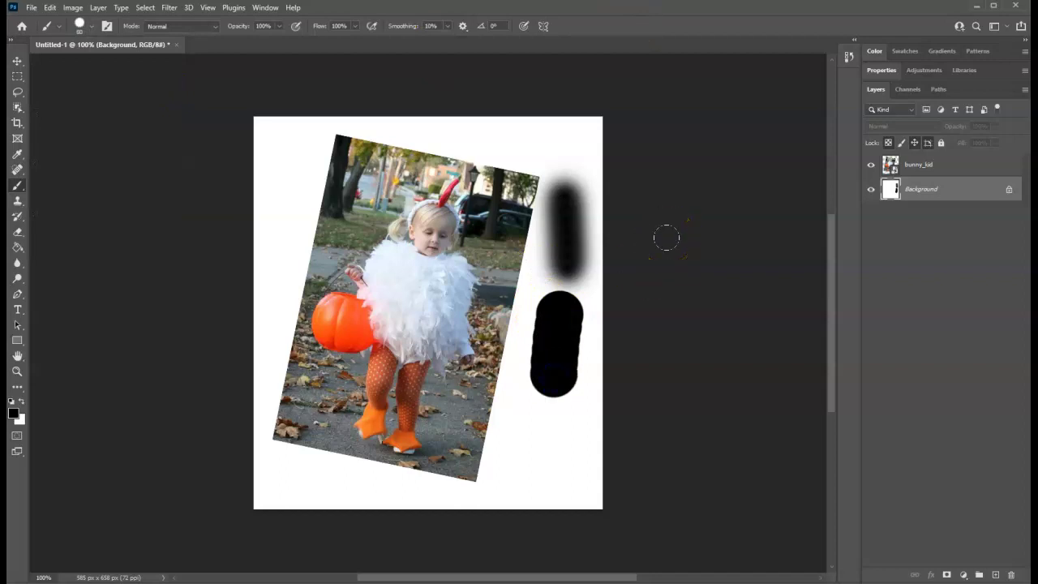
Step: Add extra brush passes to extend the hard stroke and darken the soft stroke
{"action": "left_click", "coordinate": [567, 238]}
{"action": "left_click_drag", "start_coordinate": [556, 348], "coordinate": [559, 367]}
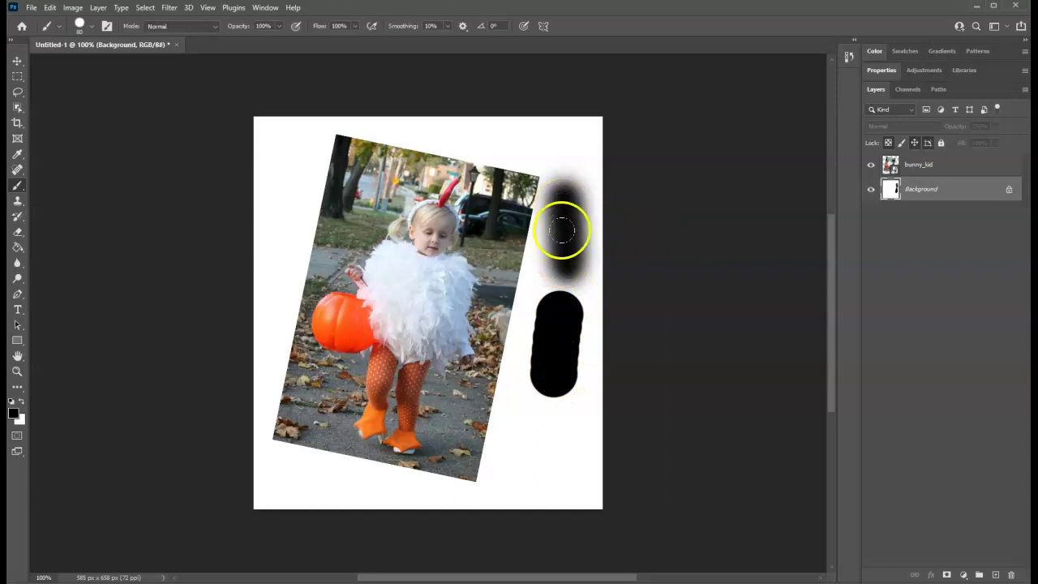
{"action": "mouse_move", "coordinate": [575, 197]}
{"action": "left_mouse_down"}
{"action": "mouse_move", "coordinate": [572, 278]}
{"action": "mouse_move", "coordinate": [576, 210]}
{"action": "mouse_move", "coordinate": [555, 231]}
{"action": "mouse_move", "coordinate": [558, 206]}
{"action": "mouse_move", "coordinate": [563, 241]}
{"action": "left_mouse_up"}
{"action": "mouse_move", "coordinate": [563, 250]}
{"action": "left_mouse_down"}
{"action": "mouse_move", "coordinate": [567, 238]}
{"action": "mouse_move", "coordinate": [540, 232]}
{"action": "mouse_move", "coordinate": [774, 233]}
{"action": "left_mouse_up"}
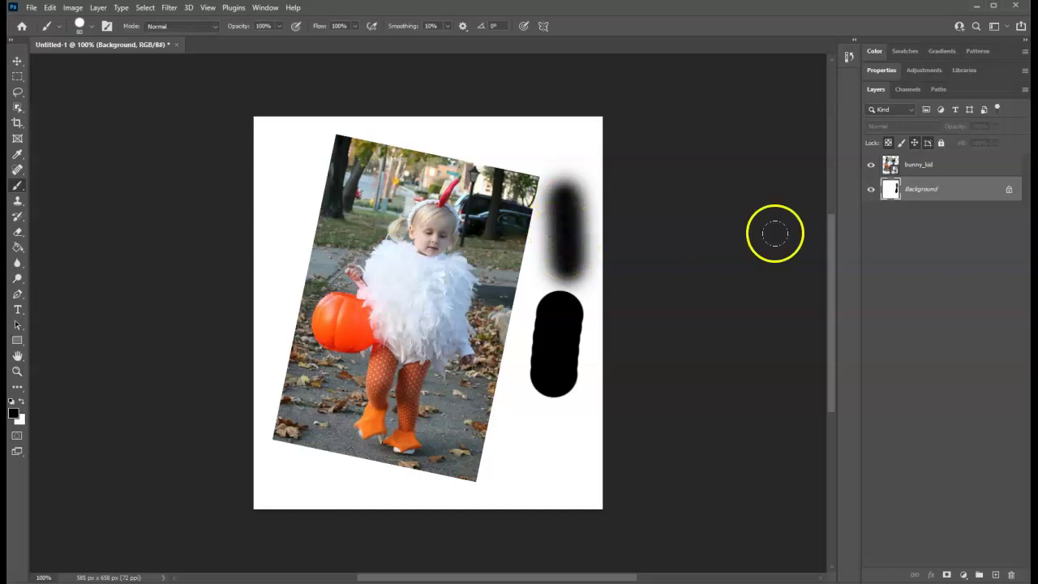
Step: Set the bunny_kid layer's opacity to 53%, entering 51% and nudging it up
{"action": "left_click", "coordinate": [936, 170]}
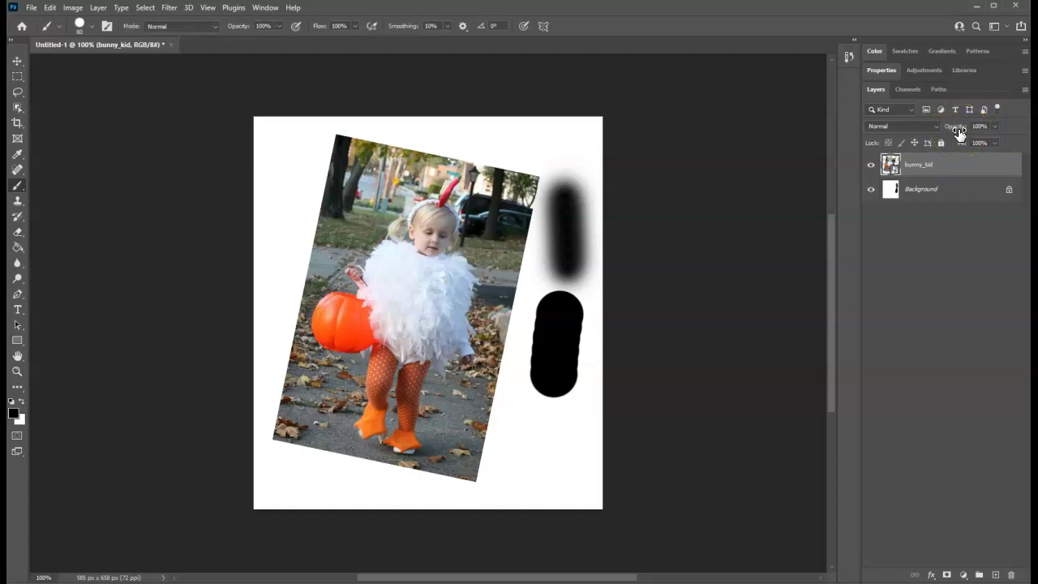
{"action": "left_click", "coordinate": [961, 162]}
{"action": "left_click_drag", "start_coordinate": [959, 130], "coordinate": [882, 139]}
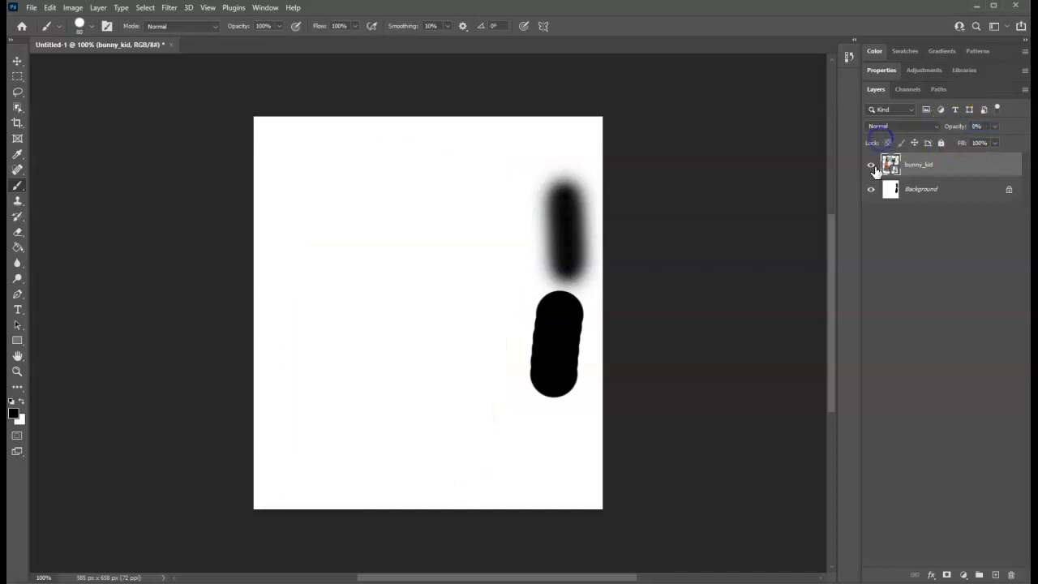
{"action": "left_click", "coordinate": [940, 132]}
{"action": "left_click", "coordinate": [978, 127]}
{"action": "type", "text": "51"}
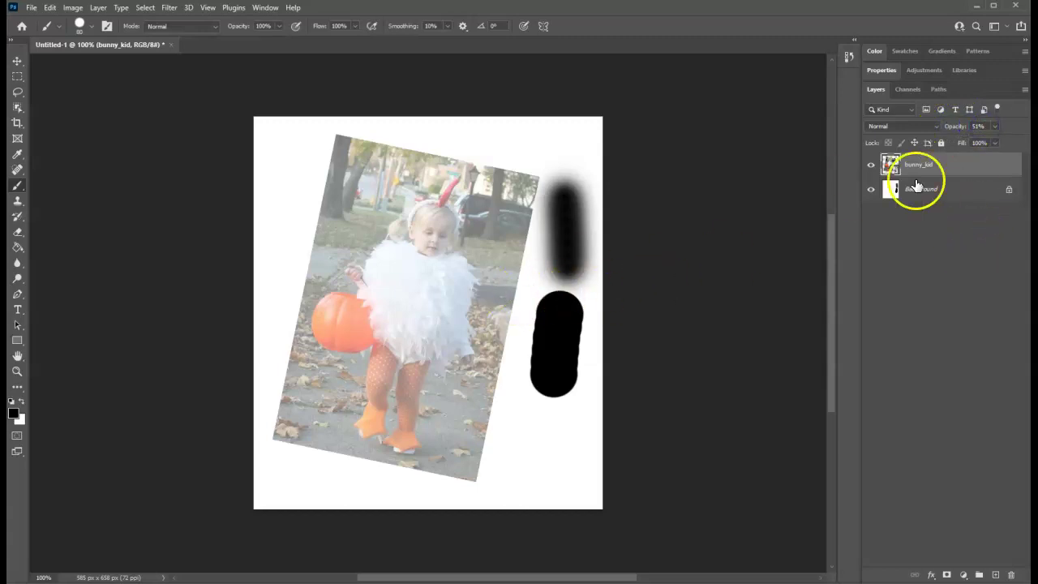
{"action": "left_click", "coordinate": [959, 127]}
{"action": "left_click_drag", "start_coordinate": [959, 127], "coordinate": [962, 127]}
Step: Move the semi-transparent photo up and left over the painted strokes
{"action": "left_click", "coordinate": [17, 61]}
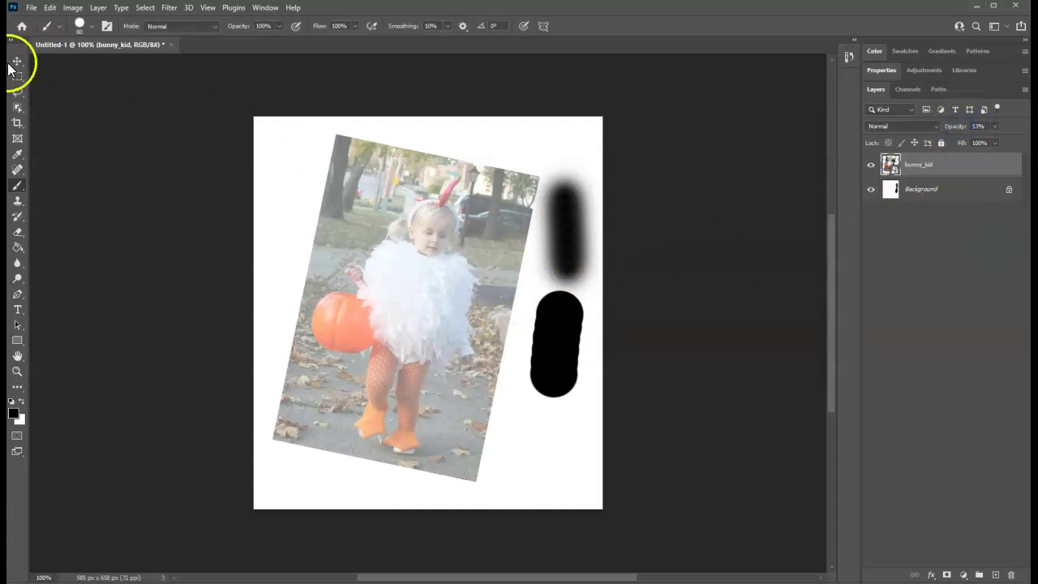
{"action": "left_click_drag", "start_coordinate": [420, 275], "coordinate": [471, 286]}
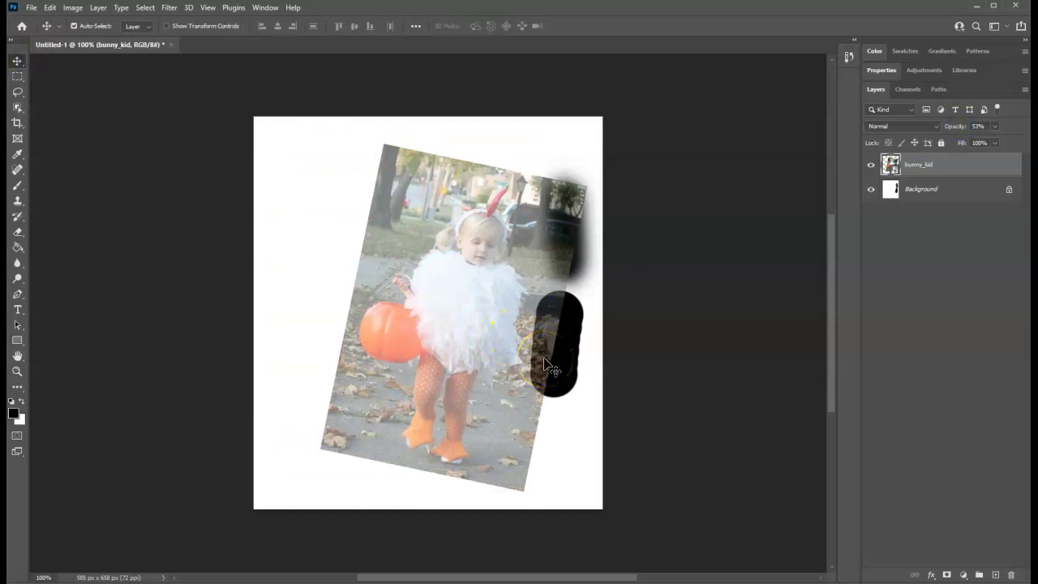
{"action": "left_click_drag", "start_coordinate": [500, 326], "coordinate": [424, 284]}
{"action": "left_click", "coordinate": [989, 261]}
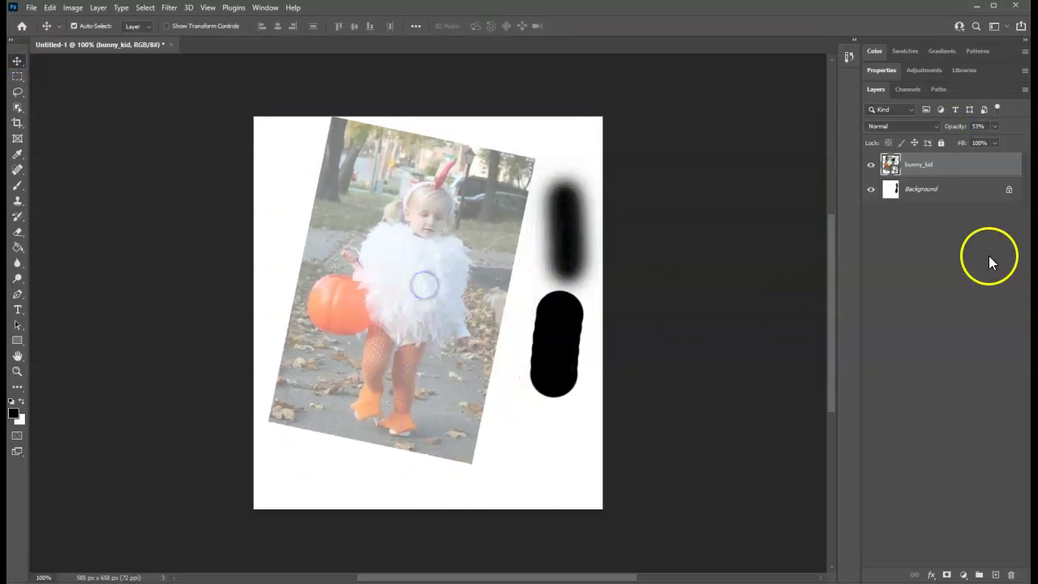
Step: Restore the bunny_kid layer's opacity to 100%
{"action": "left_click", "coordinate": [895, 268]}
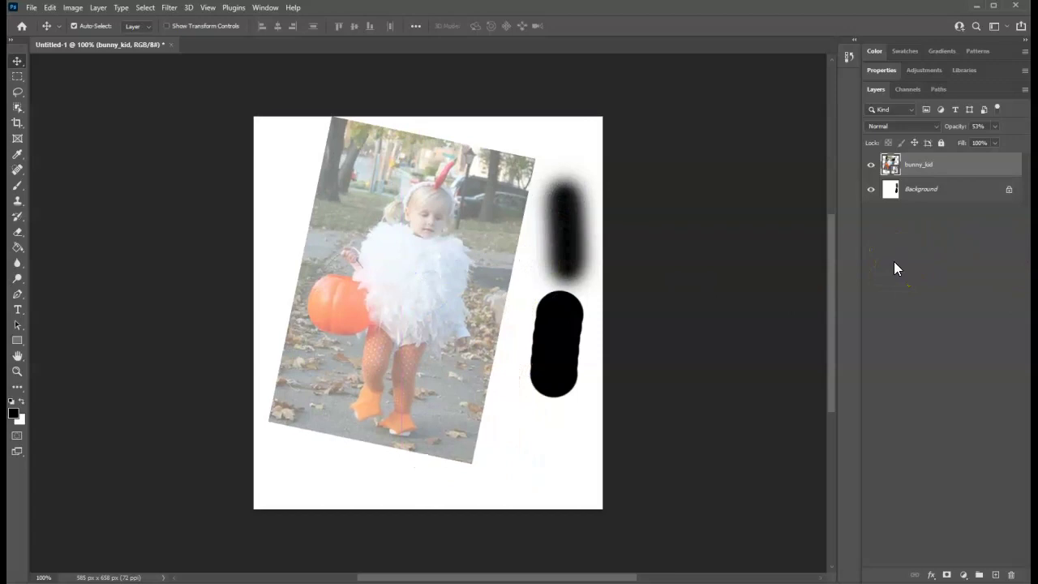
{"action": "left_click", "coordinate": [498, 395]}
{"action": "left_click", "coordinate": [546, 327]}
{"action": "left_click", "coordinate": [950, 135]}
{"action": "left_click_drag", "start_coordinate": [952, 131], "coordinate": [1012, 138]}
Step: Add a Drop Shadow effect with a 35 px size to the photo layer
{"action": "left_click", "coordinate": [931, 576]}
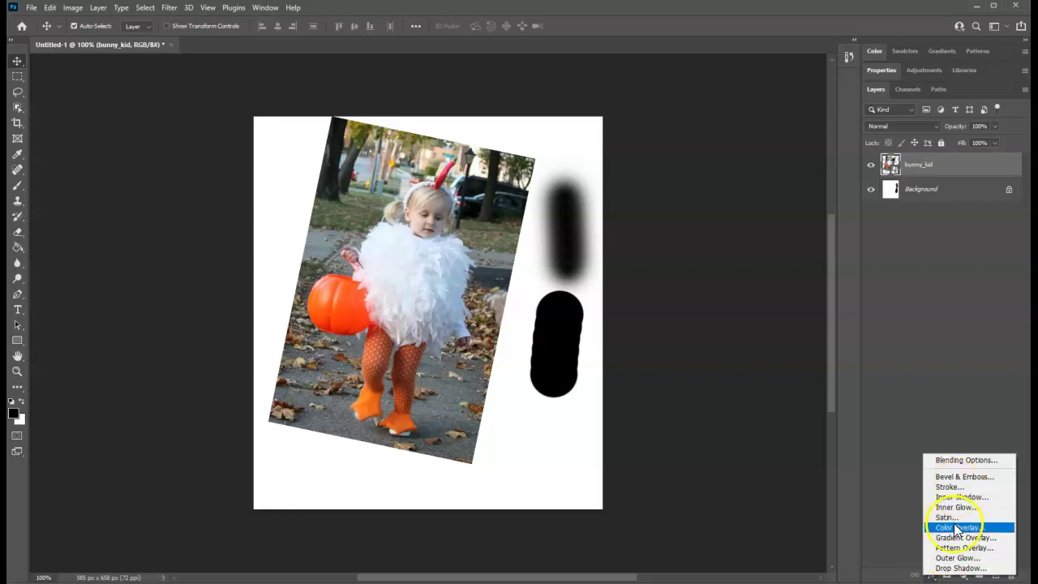
{"action": "left_click", "coordinate": [959, 569]}
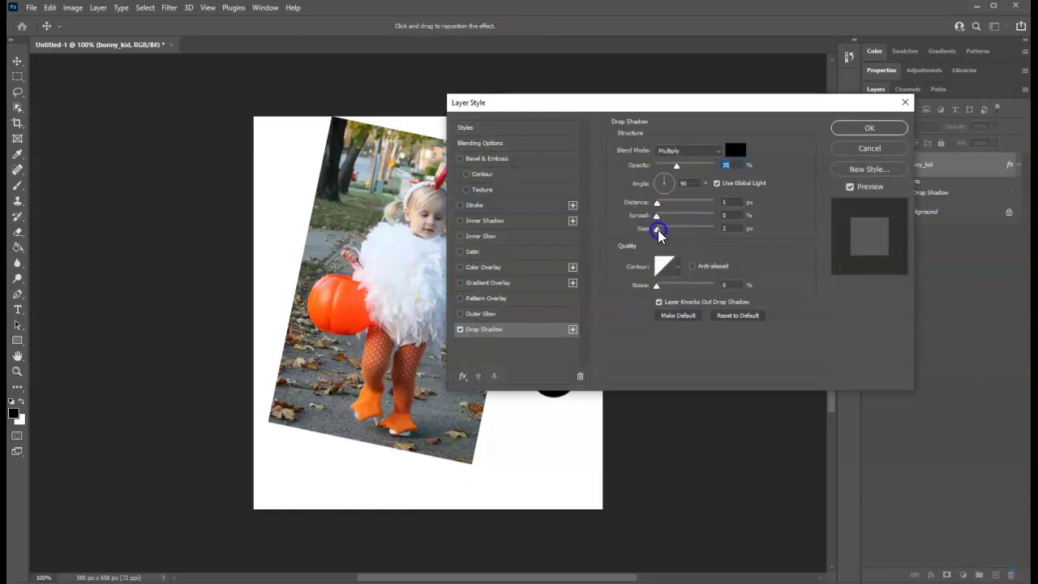
{"action": "left_click_drag", "start_coordinate": [658, 228], "coordinate": [679, 216]}
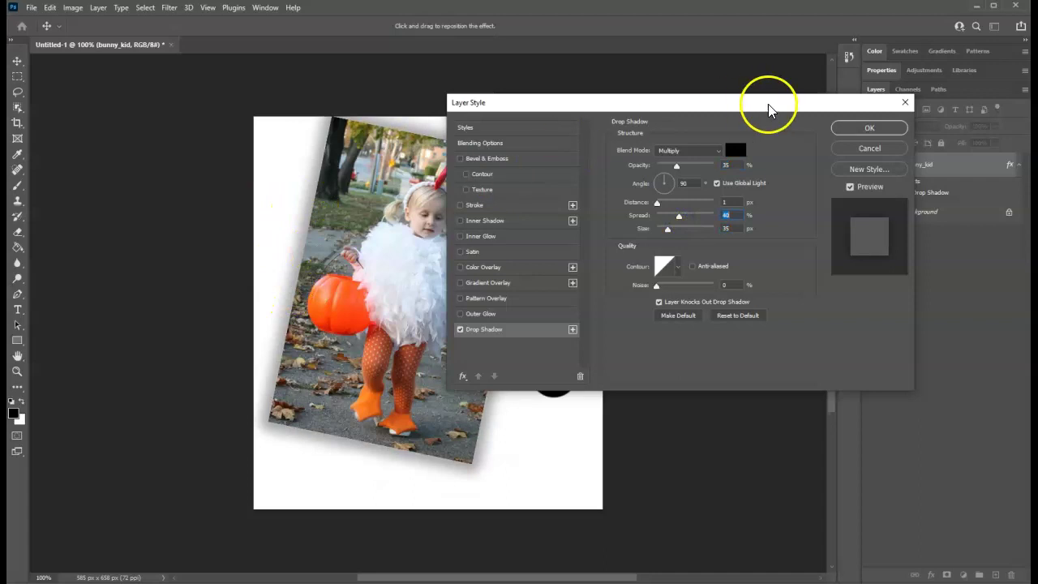
{"action": "left_click", "coordinate": [870, 129]}
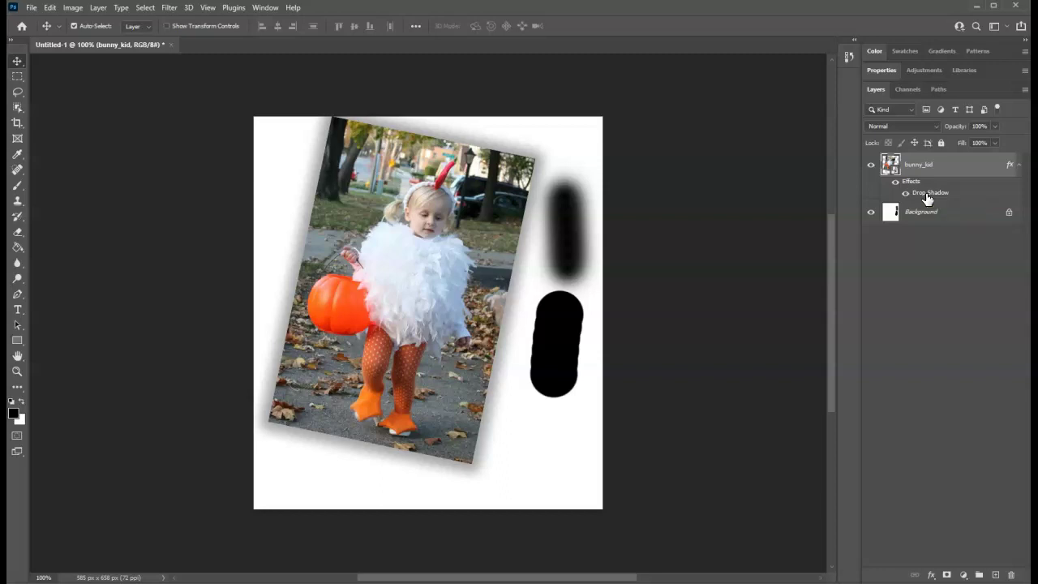
{"action": "left_click", "coordinate": [17, 184]}
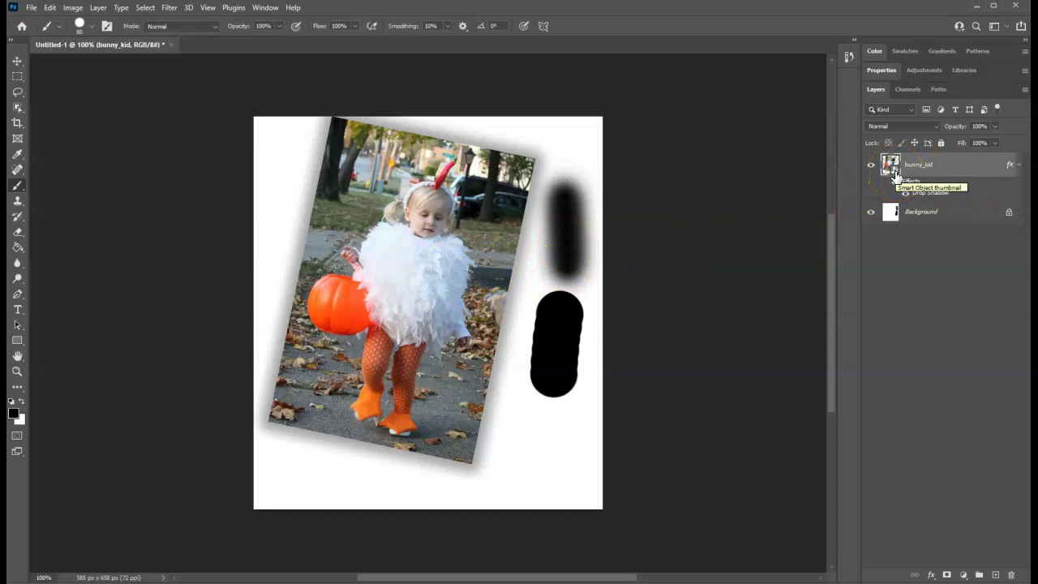
{"action": "left_click", "coordinate": [420, 279]}
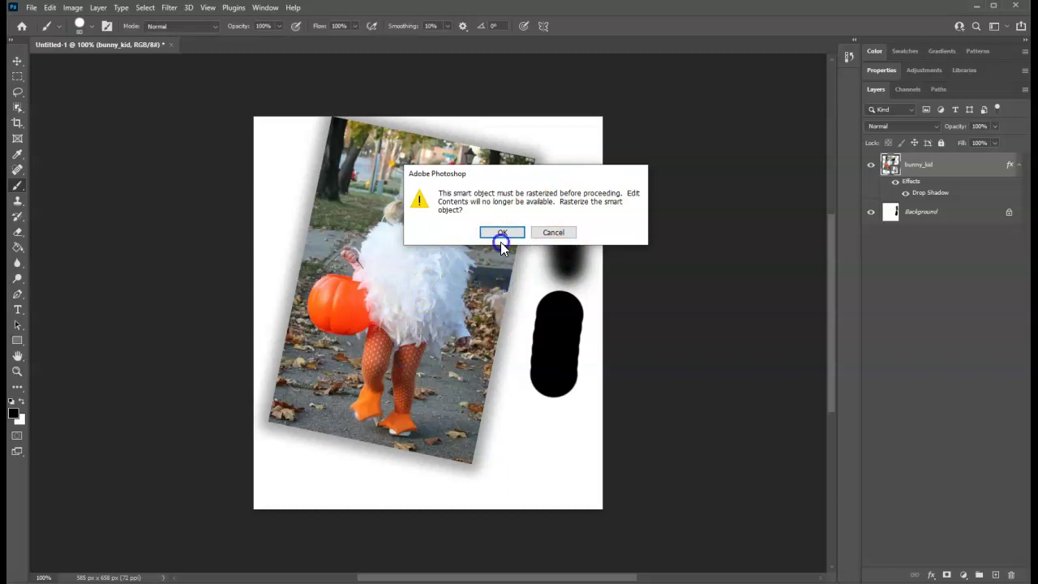
{"action": "left_click", "coordinate": [582, 201]}
{"action": "left_click", "coordinate": [548, 232]}
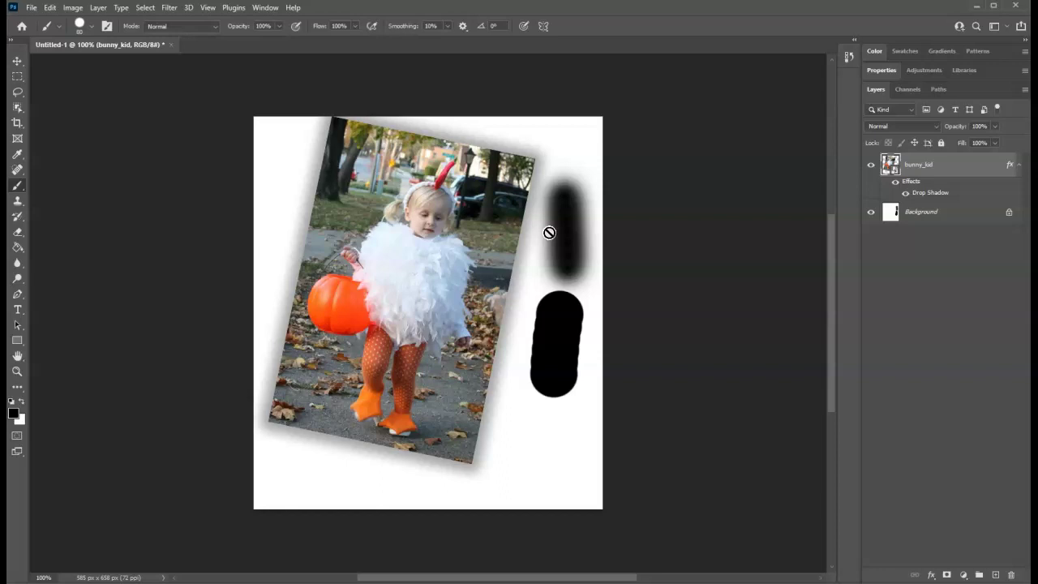
Step: Zoom in on the chicken costume, back out, then fit the whole image to the window
{"action": "key", "text": "ctrl+plus"}
{"action": "key", "text": "ctrl+plus"}
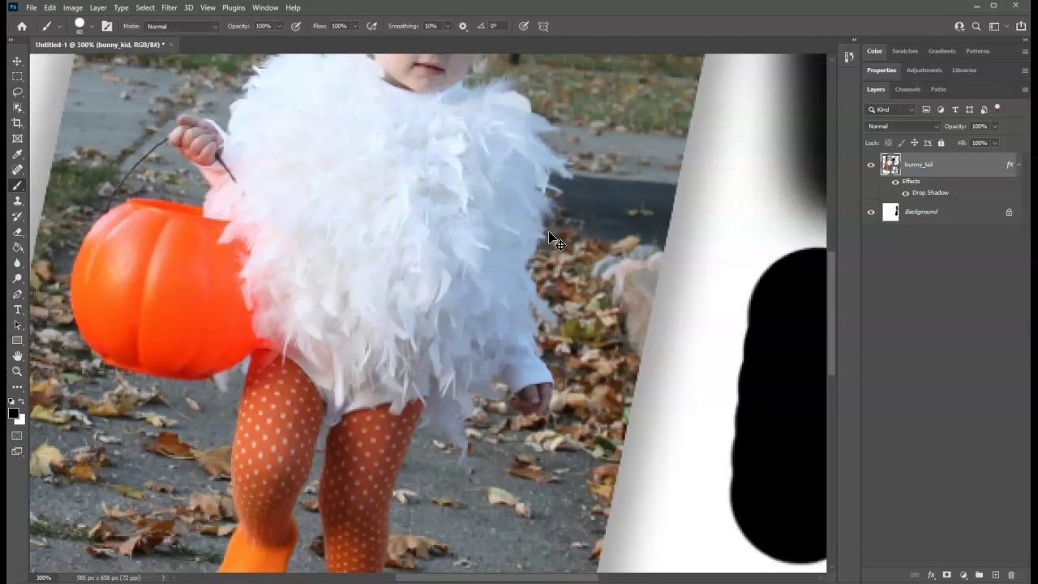
{"action": "key", "text": "ctrl+minus"}
{"action": "key", "text": "ctrl+minus"}
{"action": "key", "text": "ctrl+minus"}
{"action": "key", "text": "ctrl+plus"}
{"action": "key", "text": "ctrl+plus"}
{"action": "key", "text": "ctrl+plus"}
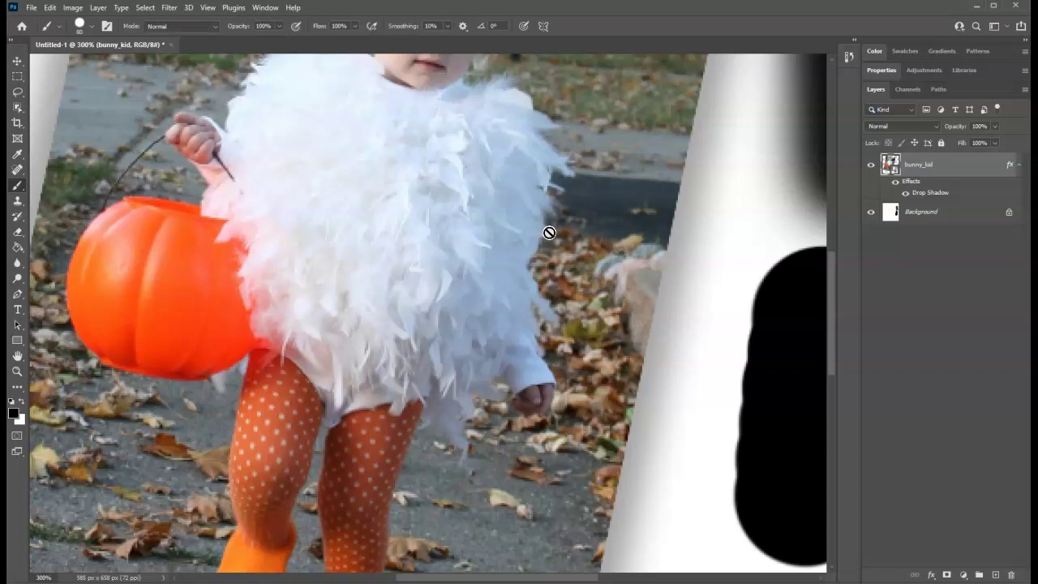
{"action": "key", "text": "ctrl+0"}
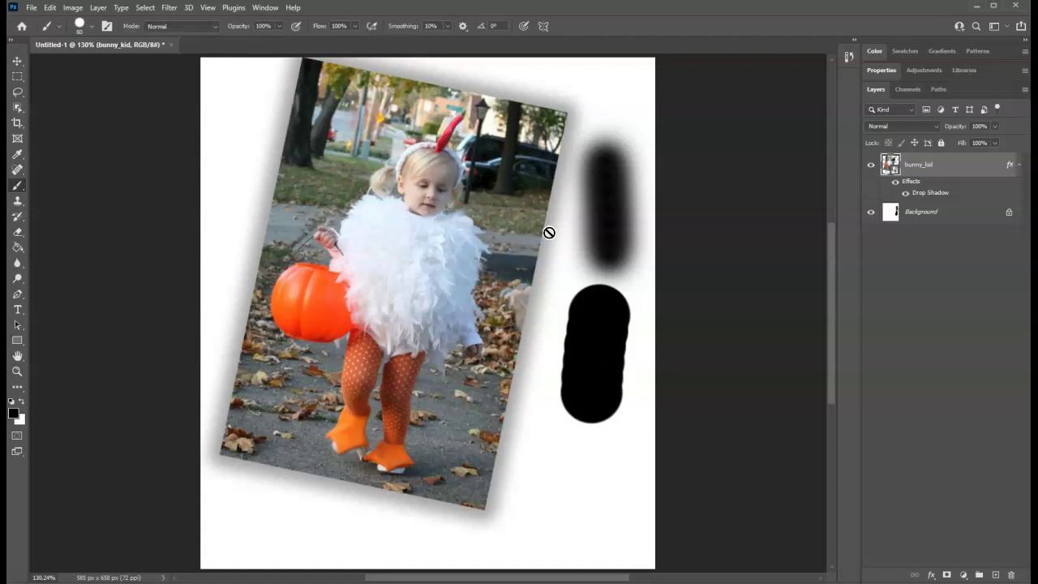
{"action": "left_click", "coordinate": [925, 166]}
Step: Undo the drop shadow on the bunny_kid layer and check the Edit menu without choosing anything
{"action": "key", "text": "ctrl+z"}
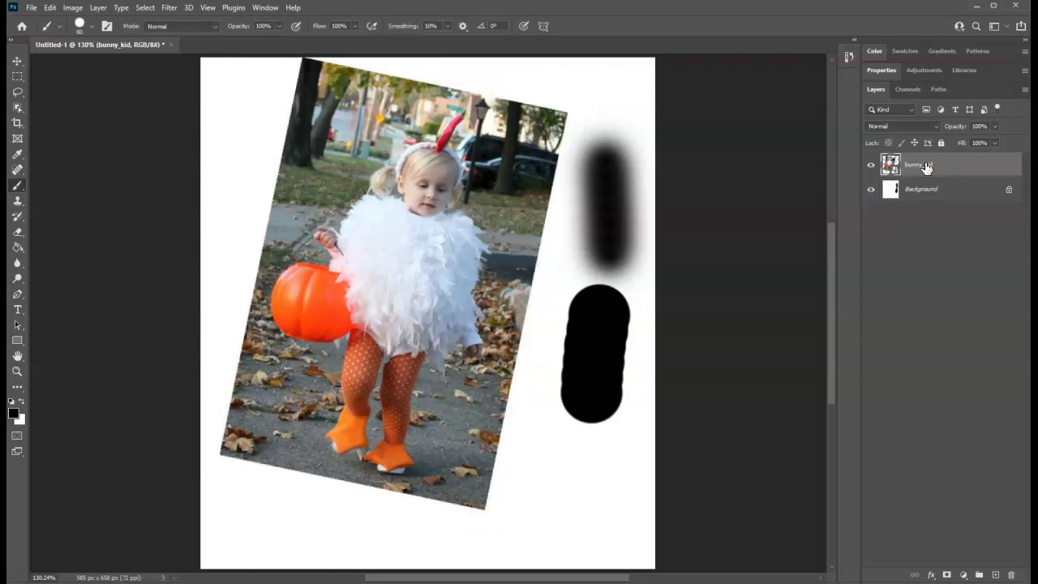
{"action": "left_click", "coordinate": [926, 167]}
{"action": "left_click", "coordinate": [47, 9]}
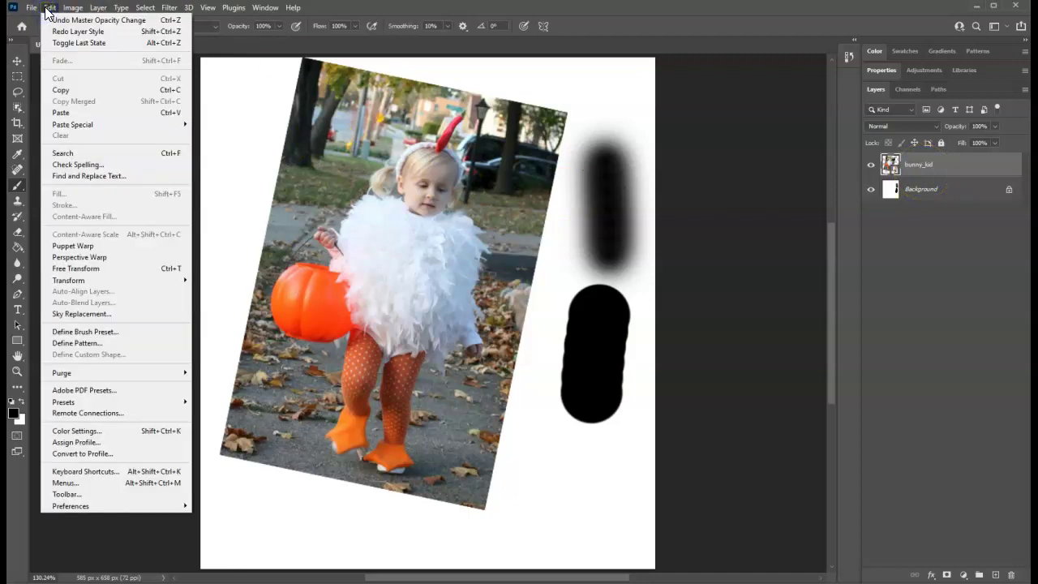
{"action": "left_click", "coordinate": [47, 9]}
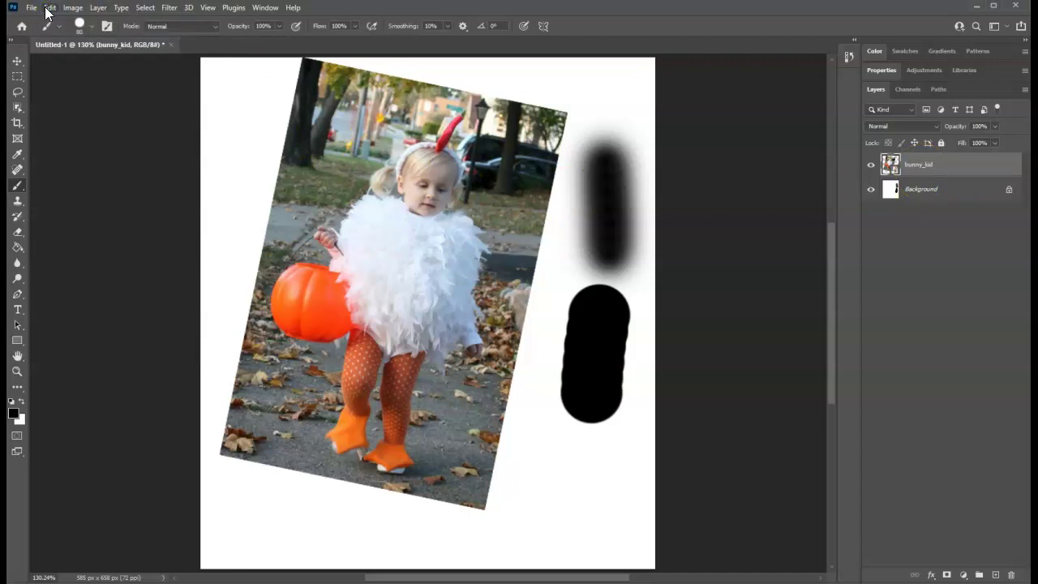